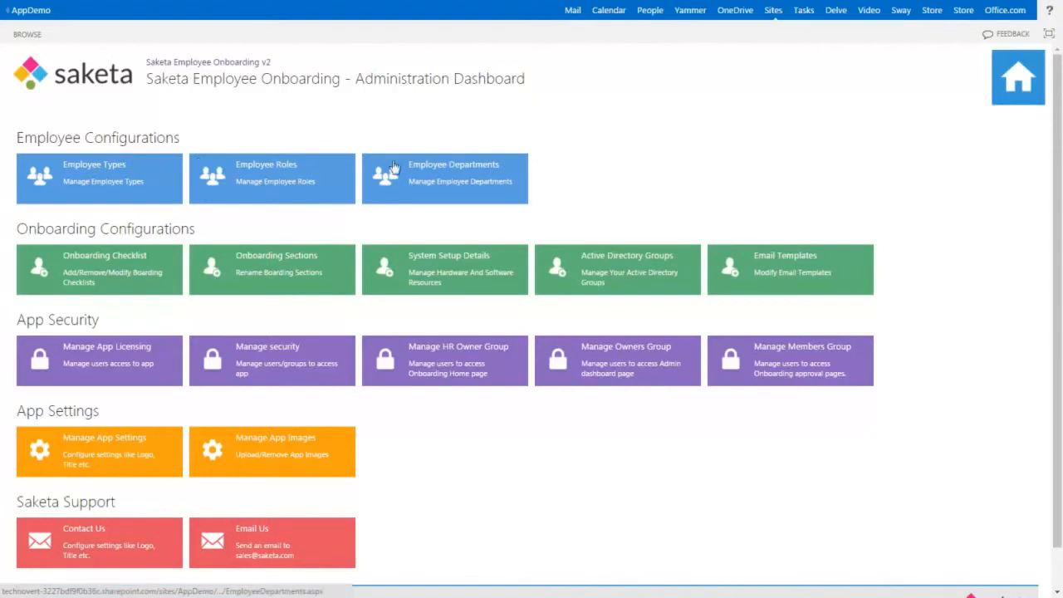
# Step: Open the Employee Types list and look at the edit form of the Full Time item without saving
pyautogui.click(34, 174)
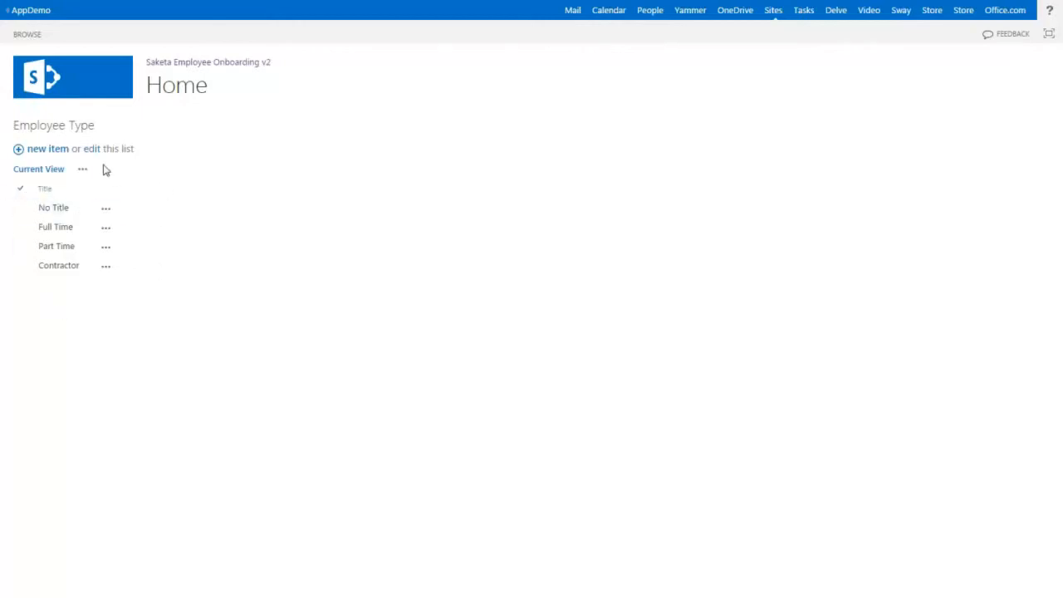
pyautogui.click(109, 228)
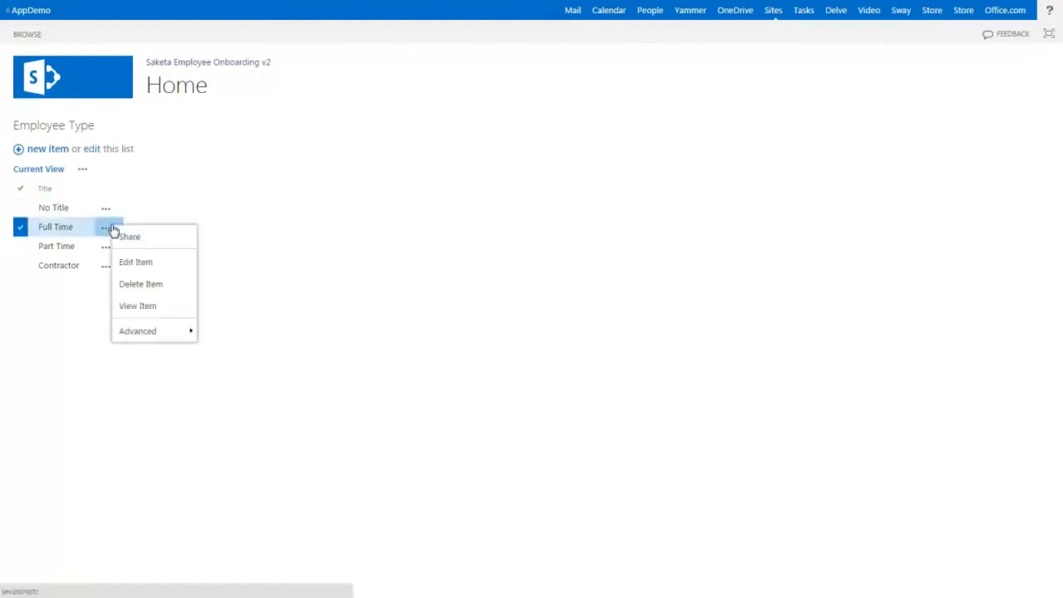
pyautogui.click(129, 259)
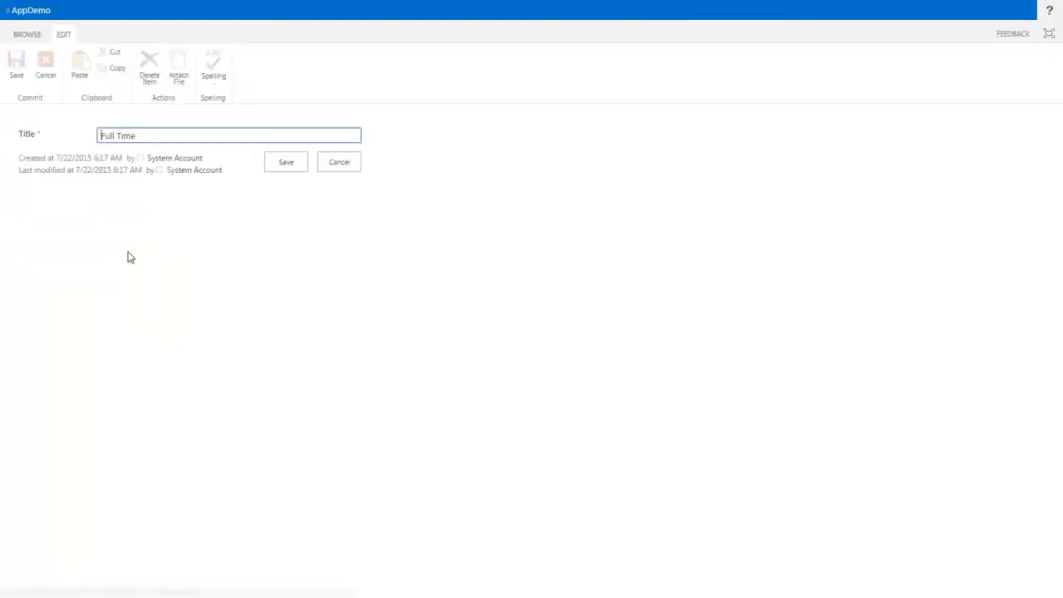
pyautogui.click(338, 168)
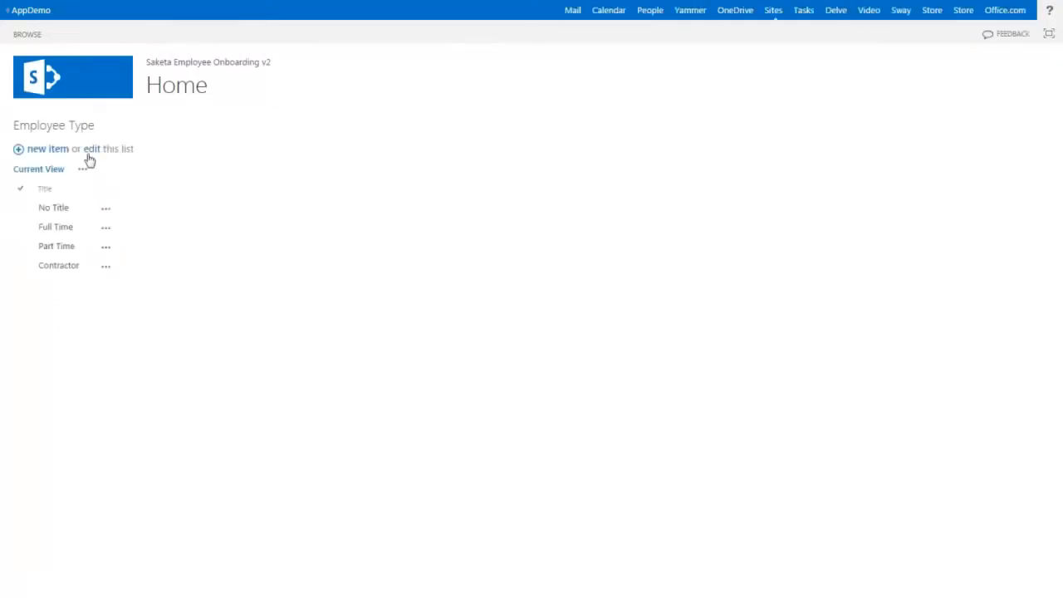
# Step: View the blank new-item form for employee types, cancel it, and check the actions available for the No Title entry
pyautogui.click(61, 152)
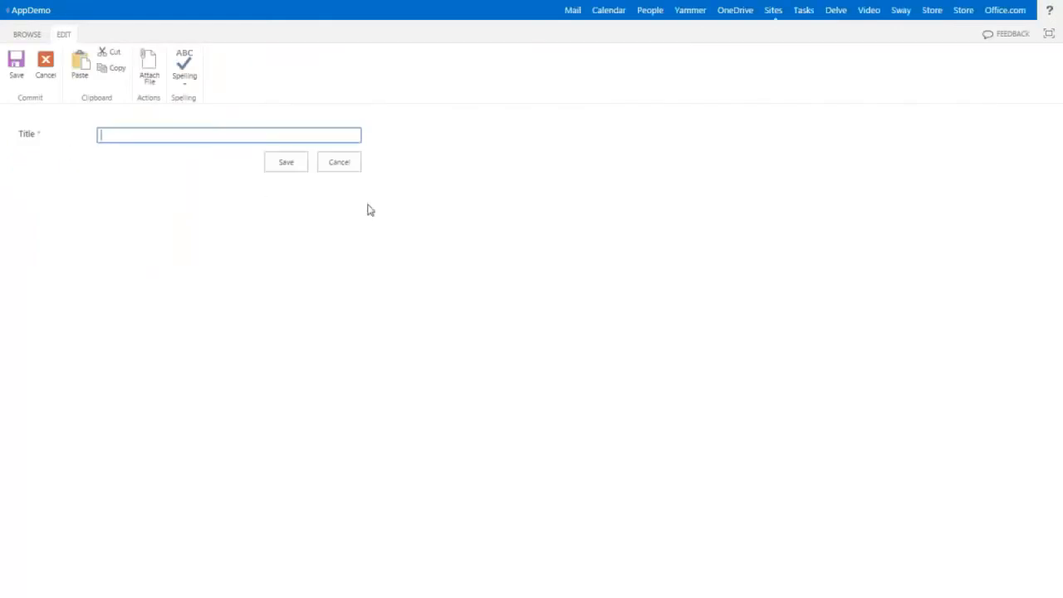
pyautogui.click(355, 164)
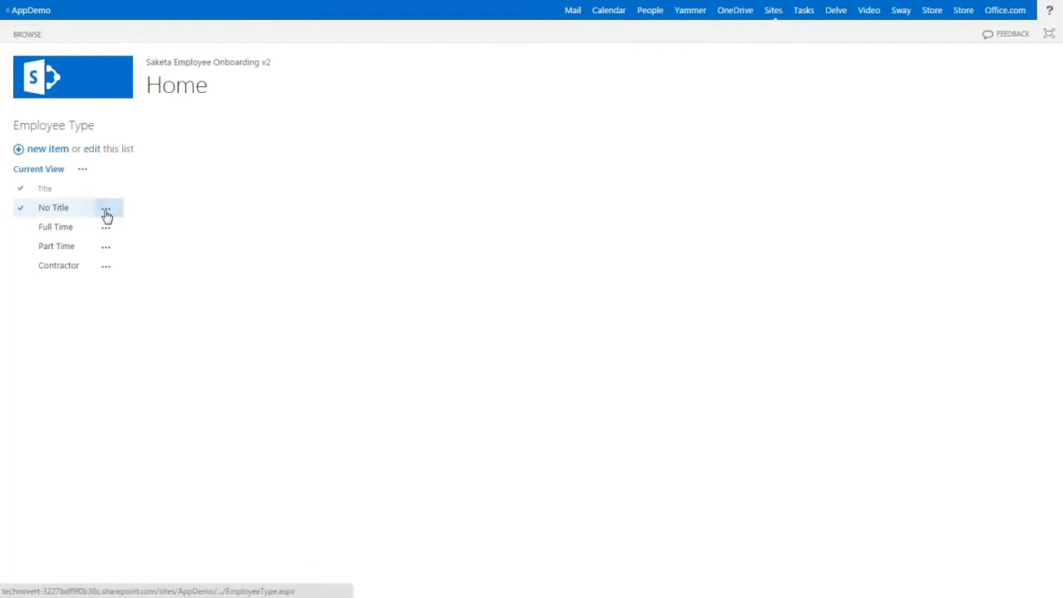
pyautogui.click(106, 211)
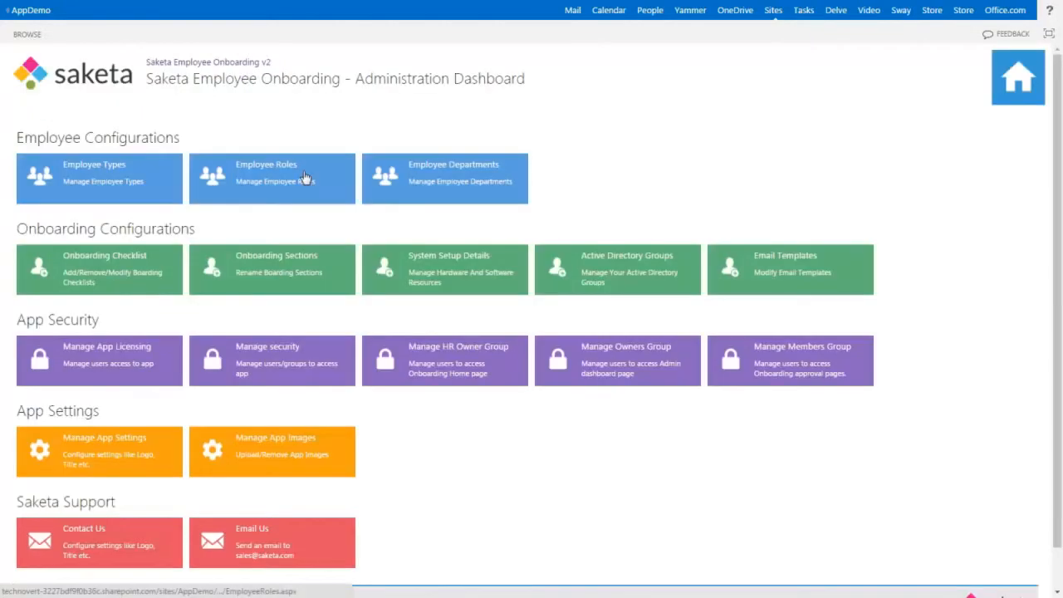
# Step: Review the Employee Roles list, including the Director–HR item's actions and the new-item form, and view Employee Departments
pyautogui.click(304, 178)
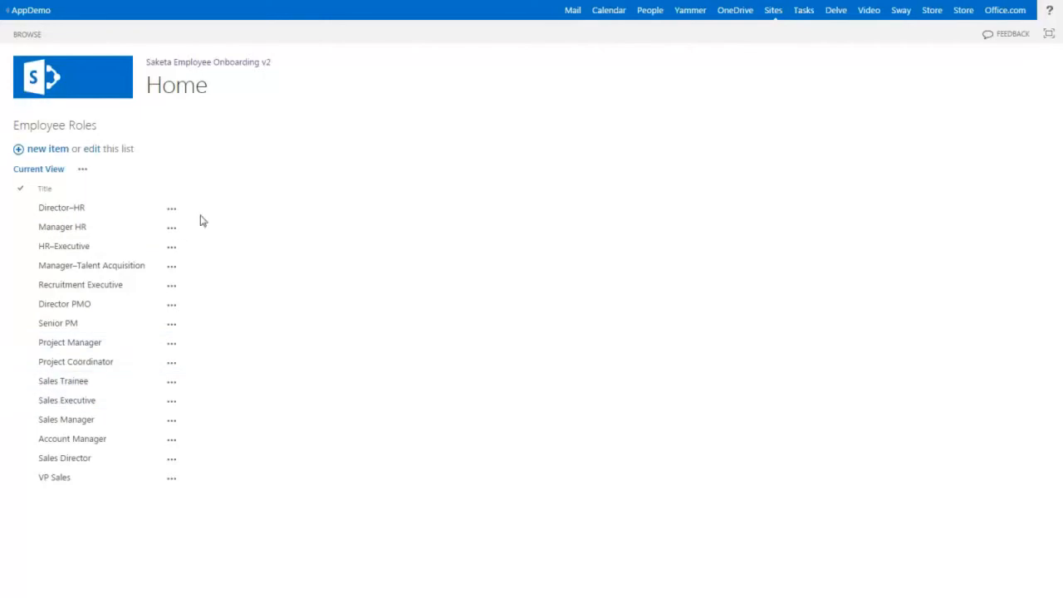
pyautogui.click(174, 211)
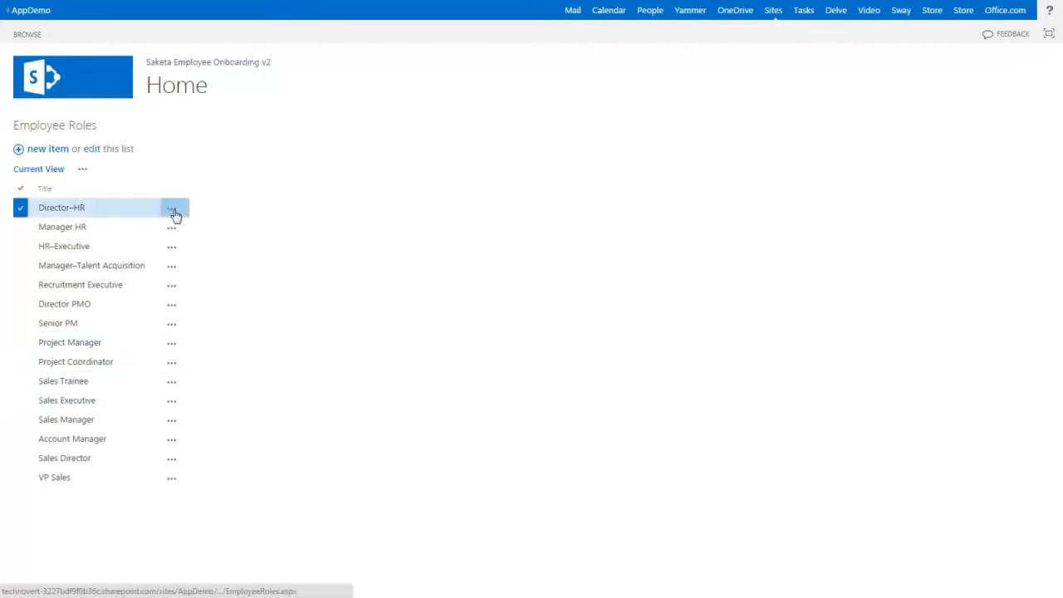
pyautogui.click(174, 212)
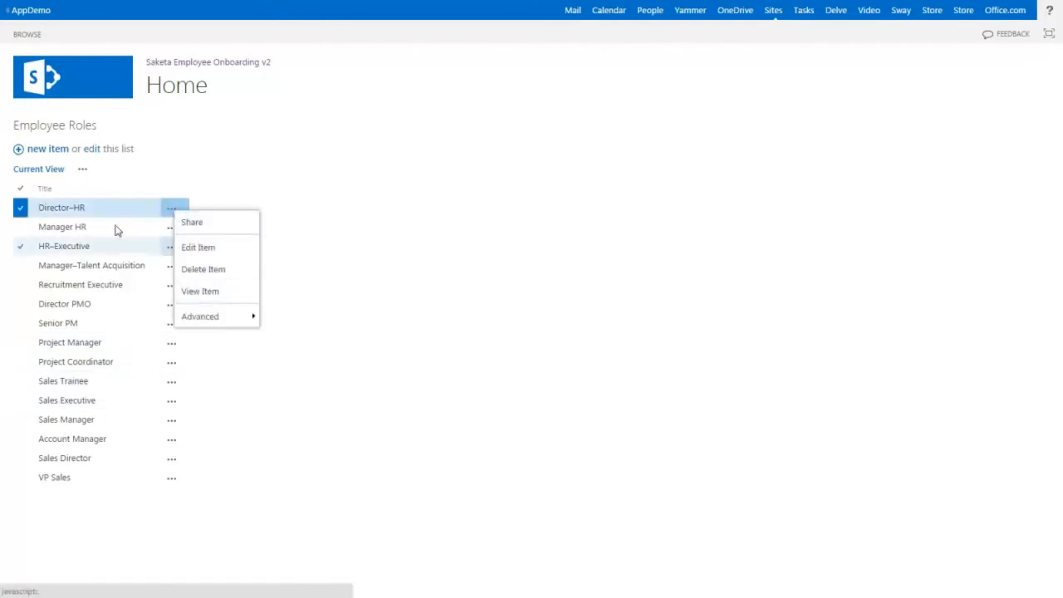
pyautogui.click(47, 156)
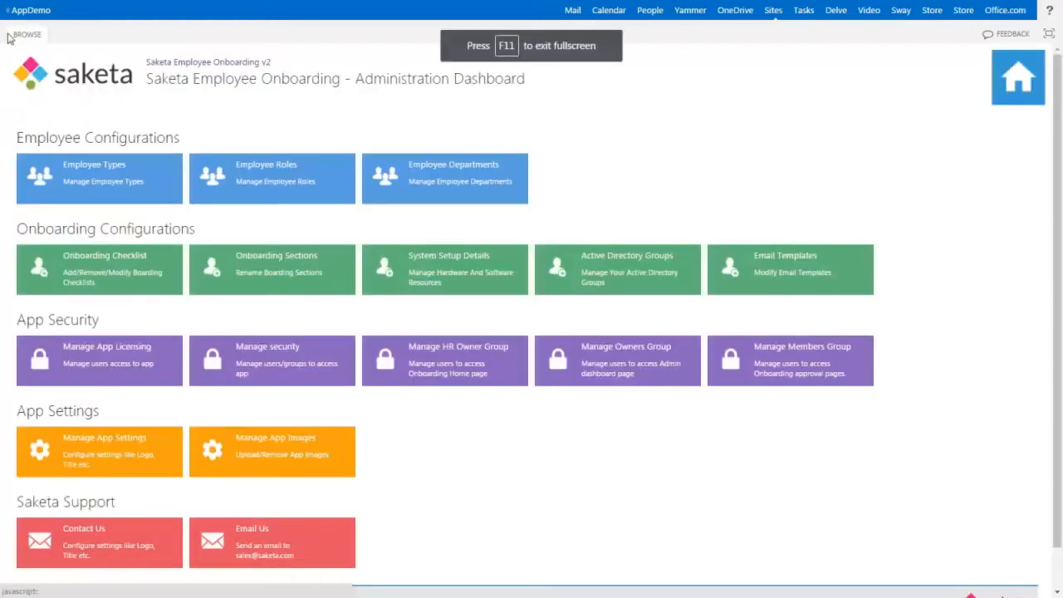
pyautogui.click(406, 196)
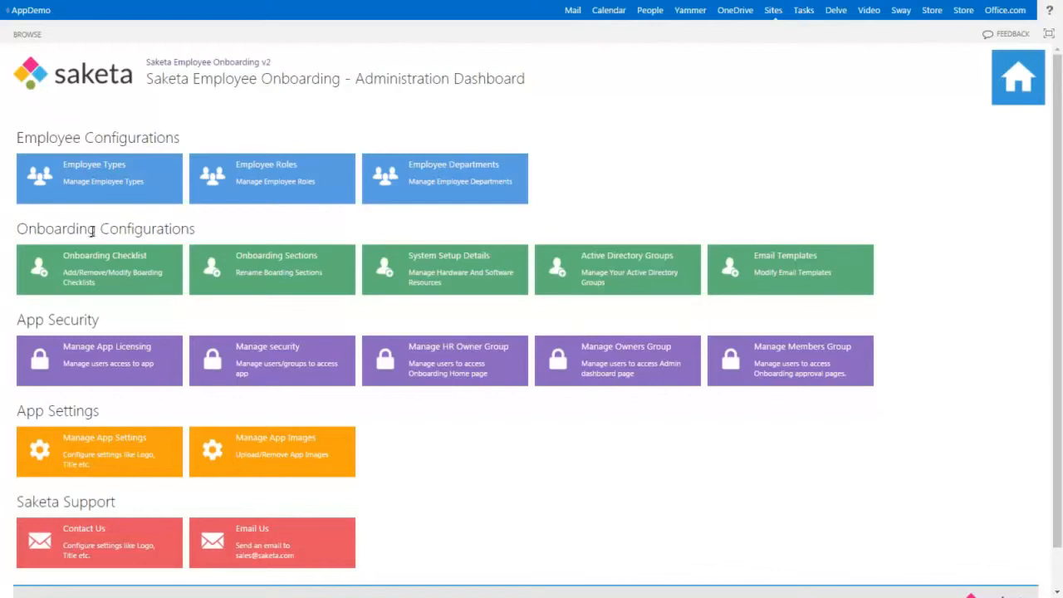
# Step: Open the Onboarding Checklist, view the Joining Status ID choices in a new item's form, and cancel the form
pyautogui.click(119, 275)
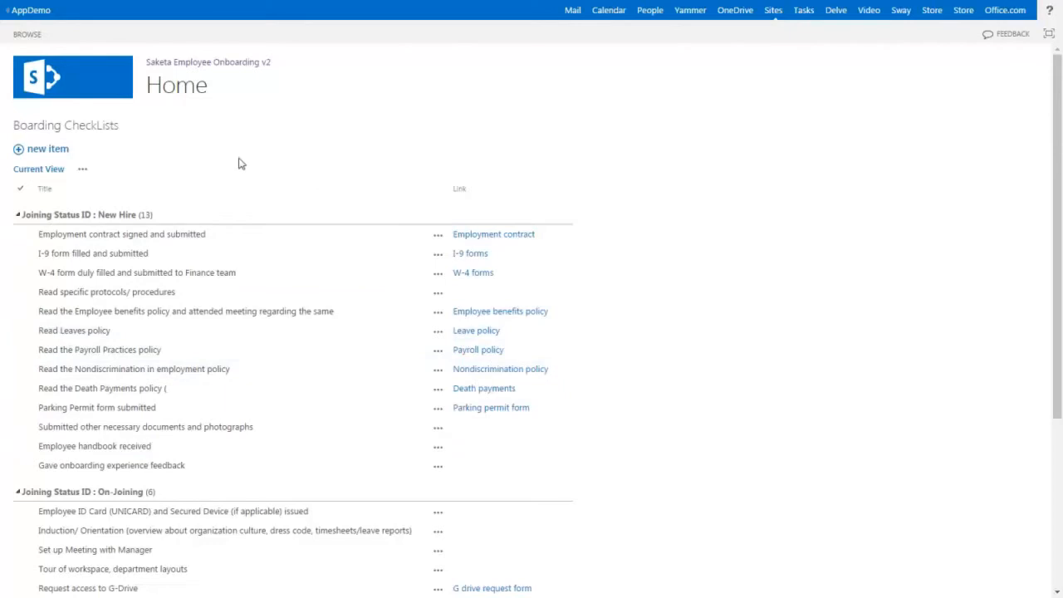
pyautogui.click(51, 152)
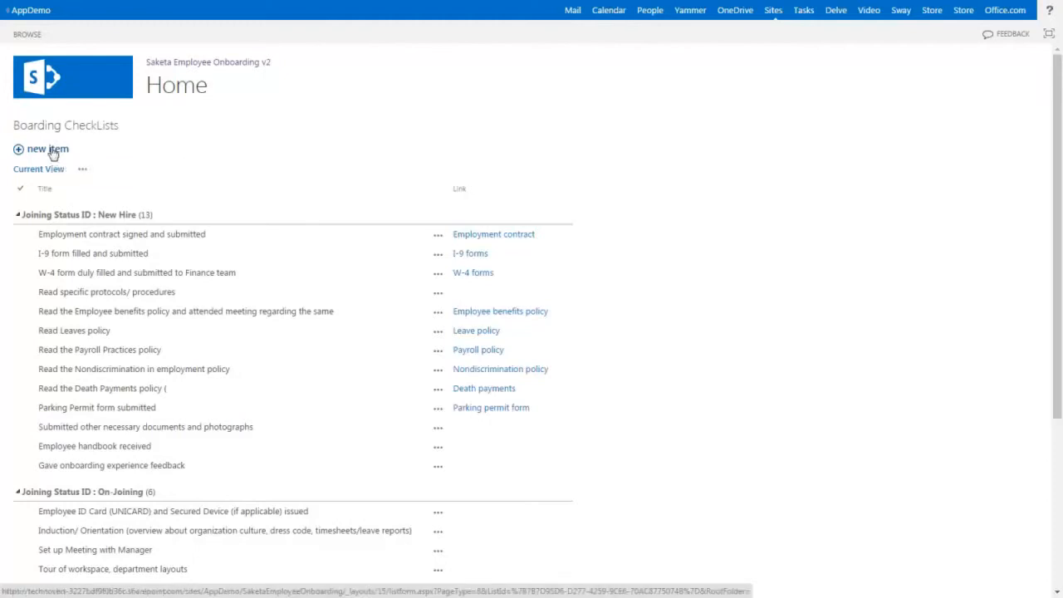
pyautogui.click(120, 159)
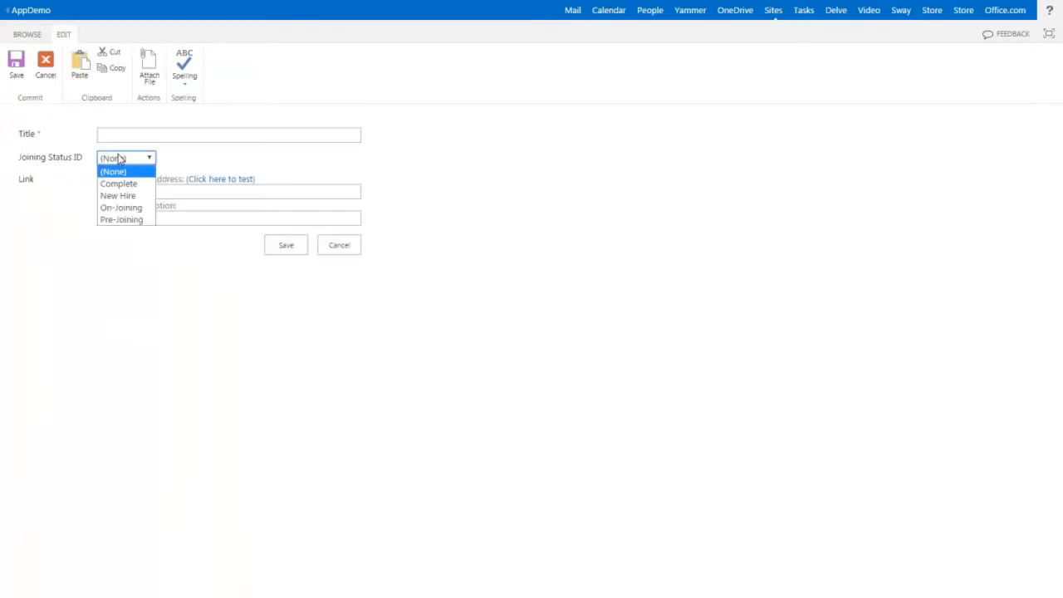
pyautogui.click(120, 158)
pyautogui.click(120, 158)
pyautogui.click(124, 172)
pyautogui.click(325, 242)
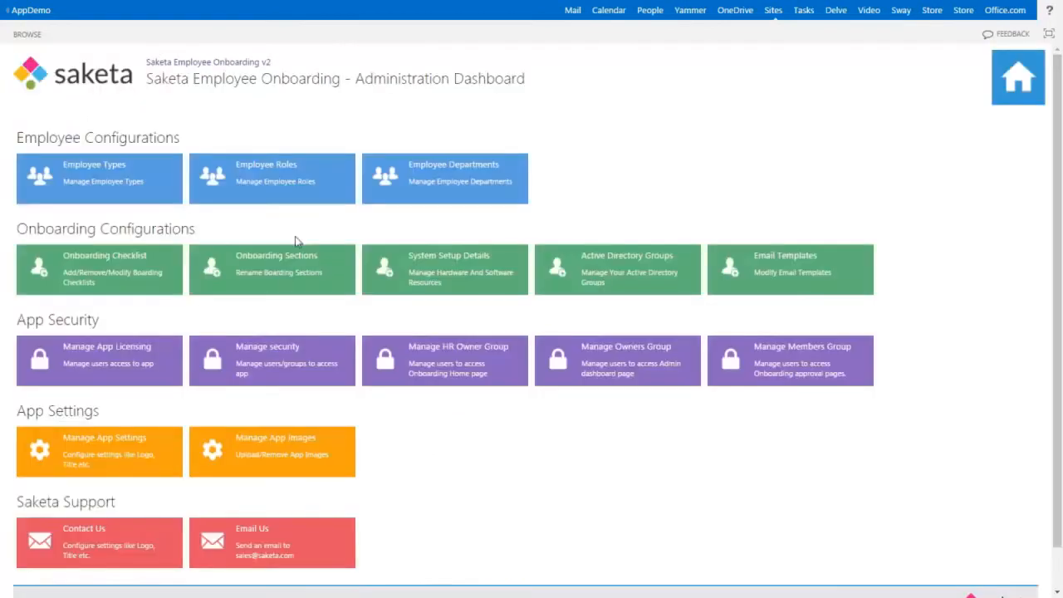
# Step: Look through the Onboarding Sections, System Setup Details and Active Directory Groups configuration pages
pyautogui.click(284, 276)
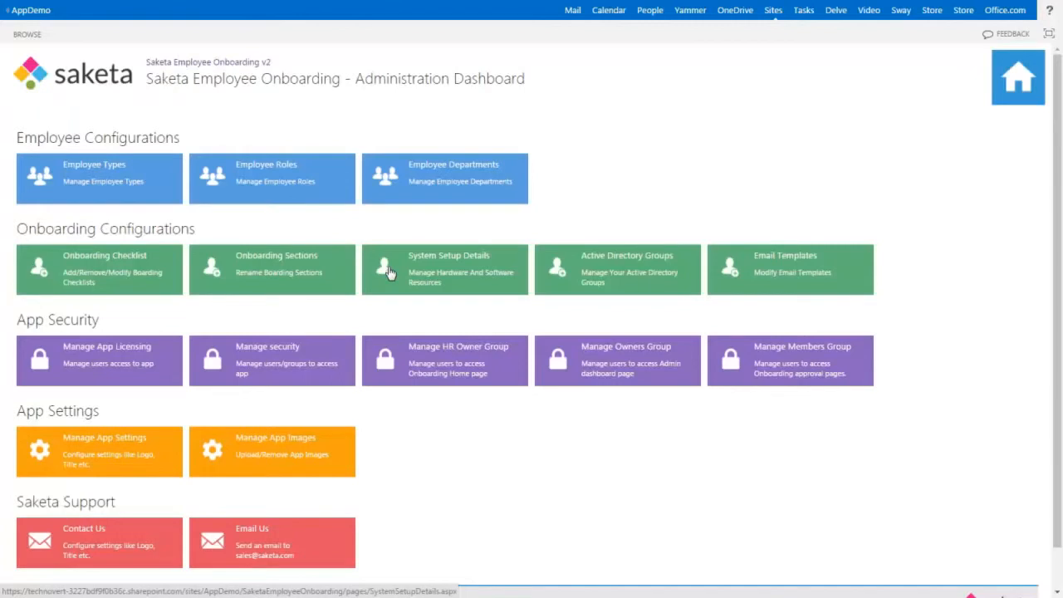
pyautogui.click(388, 273)
pyautogui.click(589, 272)
# Step: Open the ApprovalRequestToRM email template for editing and examine the placeholders in its email body
pyautogui.click(771, 265)
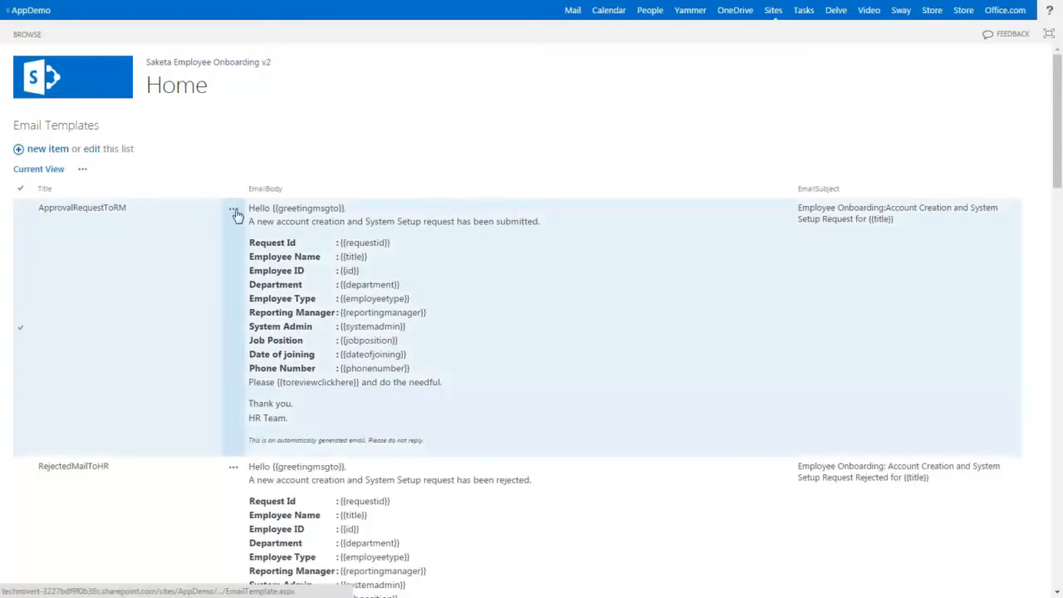
pyautogui.click(235, 212)
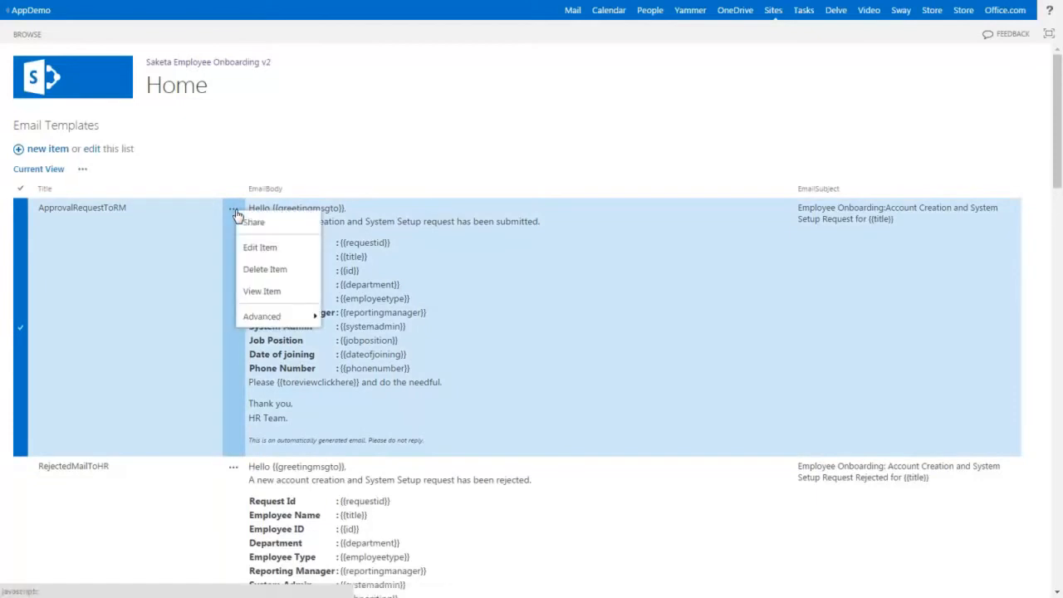
pyautogui.click(246, 249)
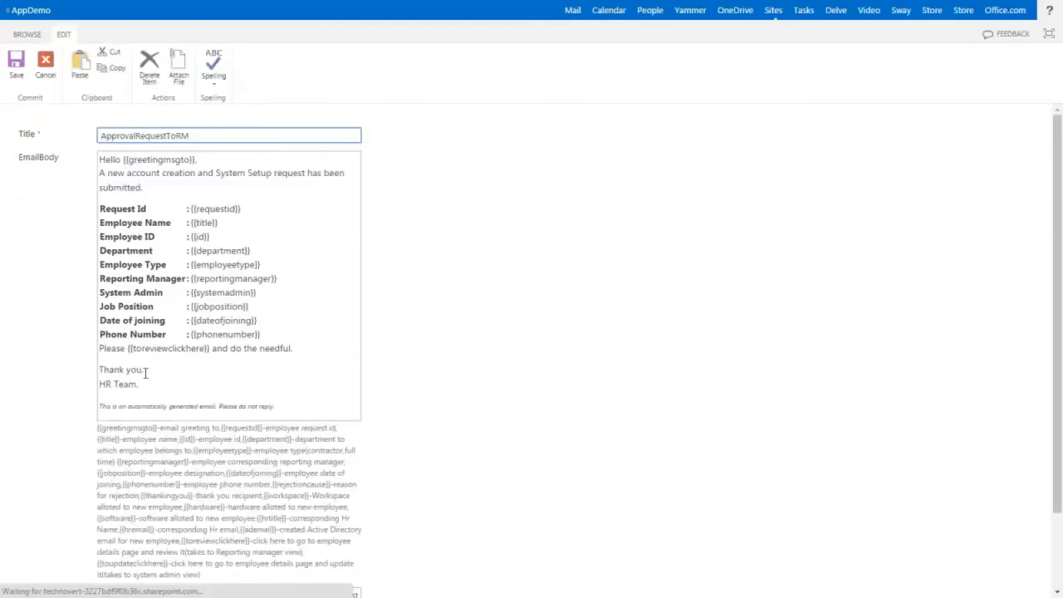
pyautogui.click(244, 172)
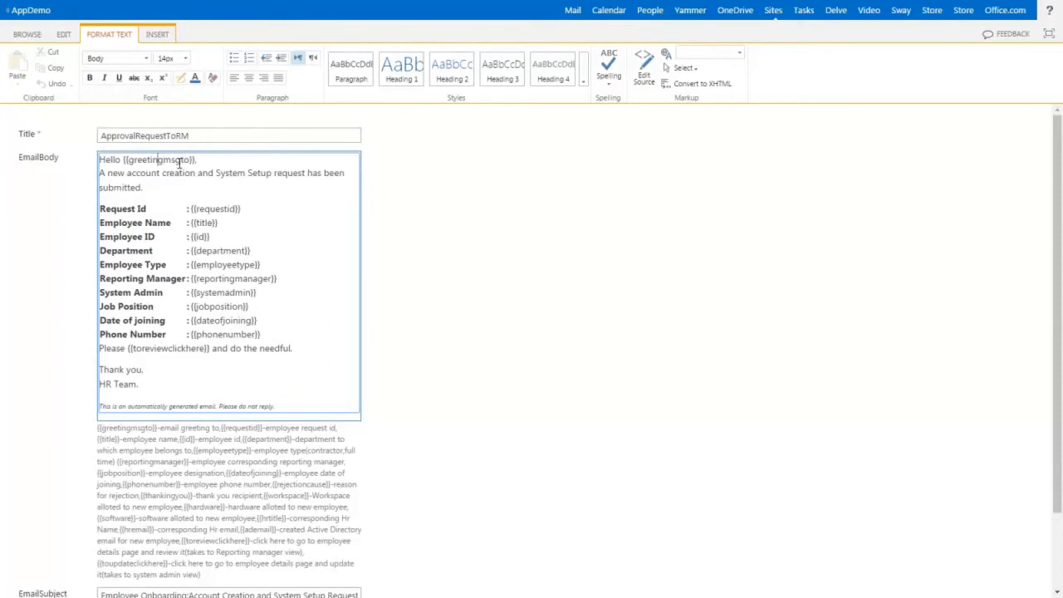
pyautogui.press('End')
pyautogui.press('Left')
pyautogui.press('Left')
pyautogui.press('Left')
pyautogui.press('Left')
pyautogui.press('Left')
pyautogui.press('Left')
pyautogui.press('Left')
pyautogui.press('Left')
pyautogui.press('Left')
pyautogui.press('Left')
pyautogui.press('Left')
pyautogui.press('Left')
pyautogui.press('Down')
pyautogui.press('Down')
pyautogui.press('Down')
pyautogui.press('Right')
pyautogui.press('Right')
pyautogui.press('Down')
pyautogui.press('Down')
pyautogui.press('Down')
pyautogui.press('Down')
pyautogui.press('Down')
pyautogui.press('Down')
pyautogui.press('Down')
pyautogui.press('Down')
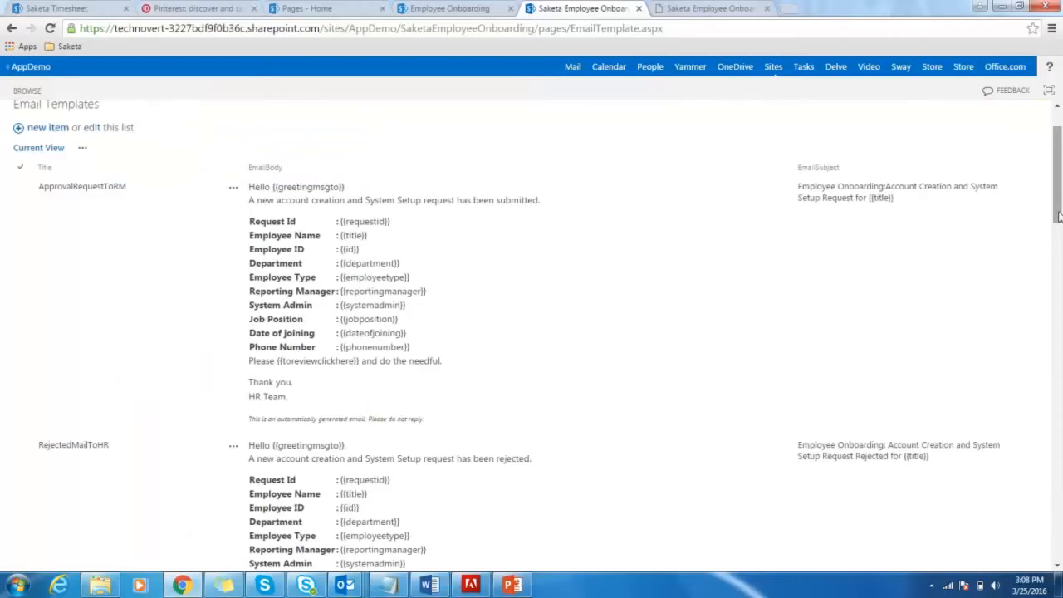
# Step: Look through the remaining email templates, including SetUpRequestToSA, and return to the administration dashboard
pyautogui.moveTo(1058, 216); pyautogui.dragTo(1058, 224)
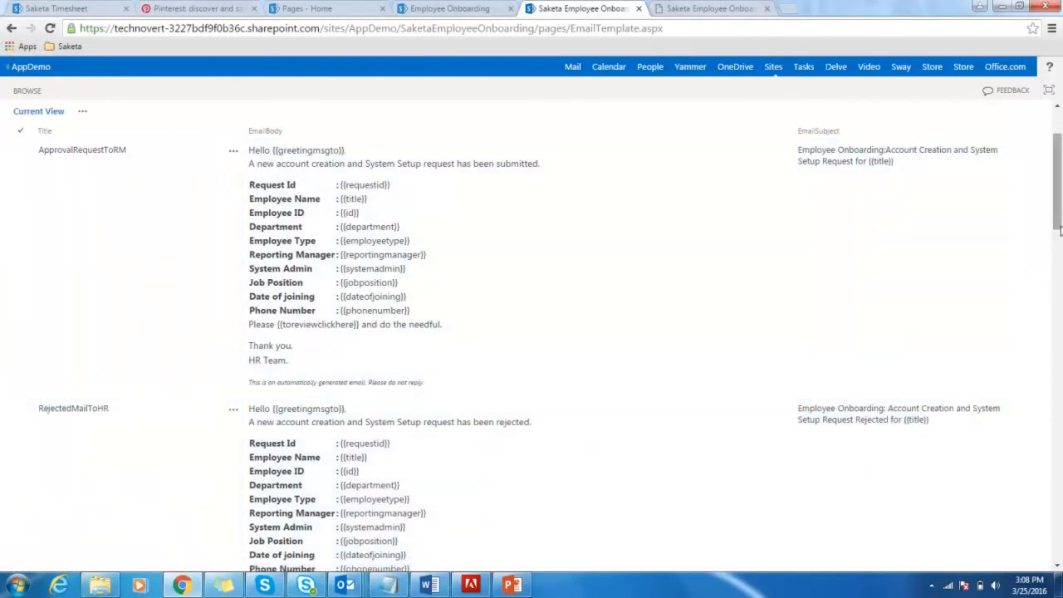
pyautogui.moveTo(1056, 231); pyautogui.dragTo(1048, 332)
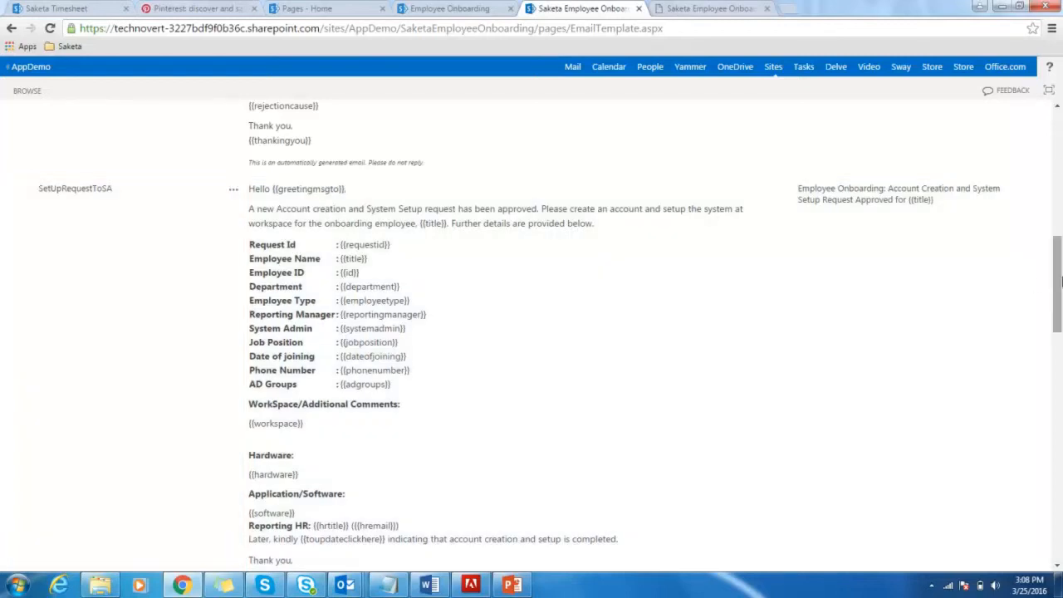
pyautogui.moveTo(1058, 297); pyautogui.dragTo(998, 103)
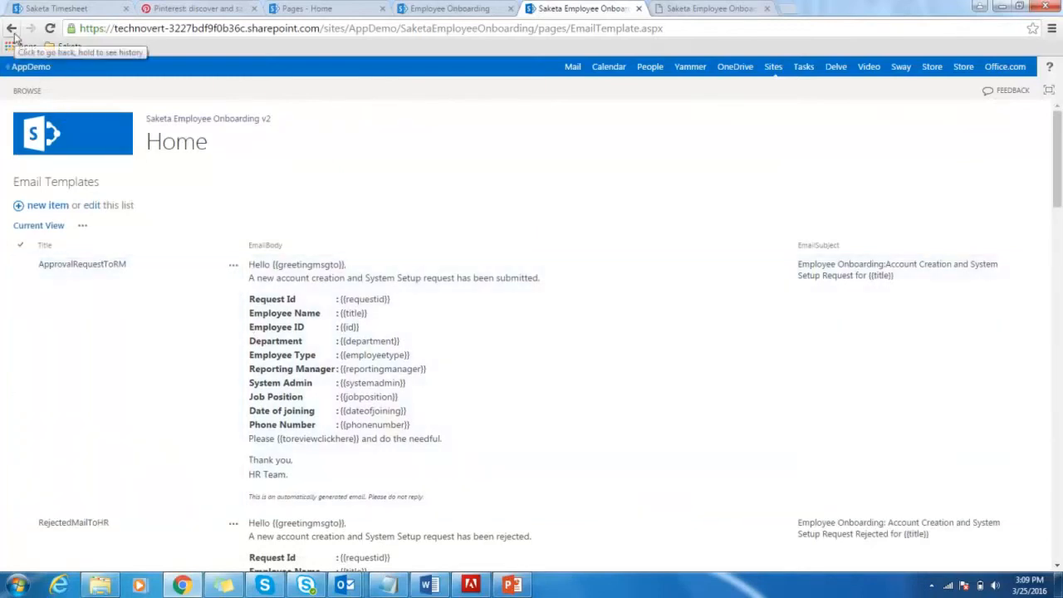
pyautogui.click(12, 31)
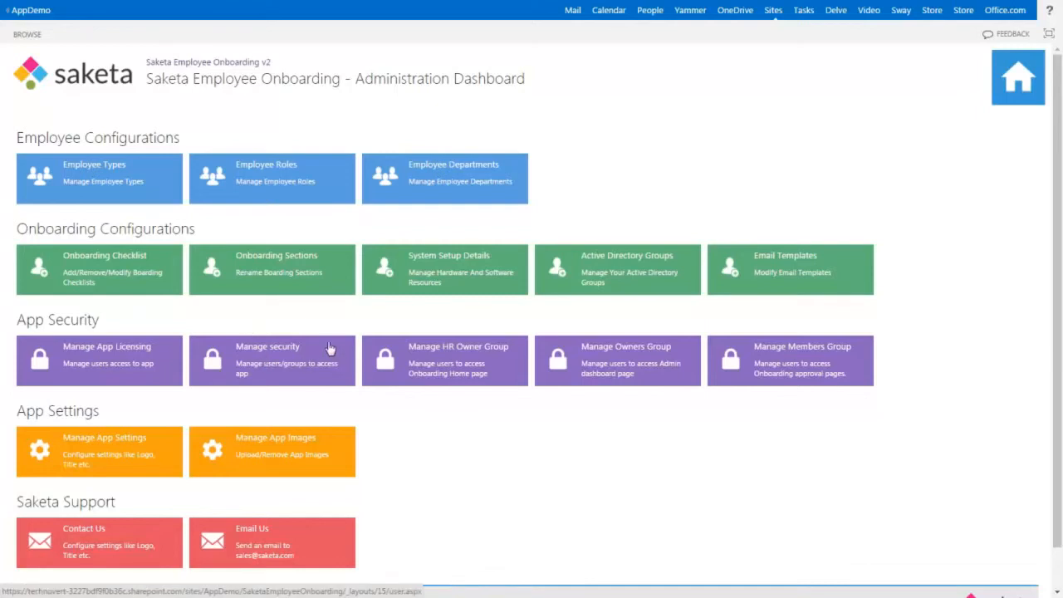
# Step: Open the app's security settings and check the permission levels given to a user by entering the person's name
pyautogui.click(316, 364)
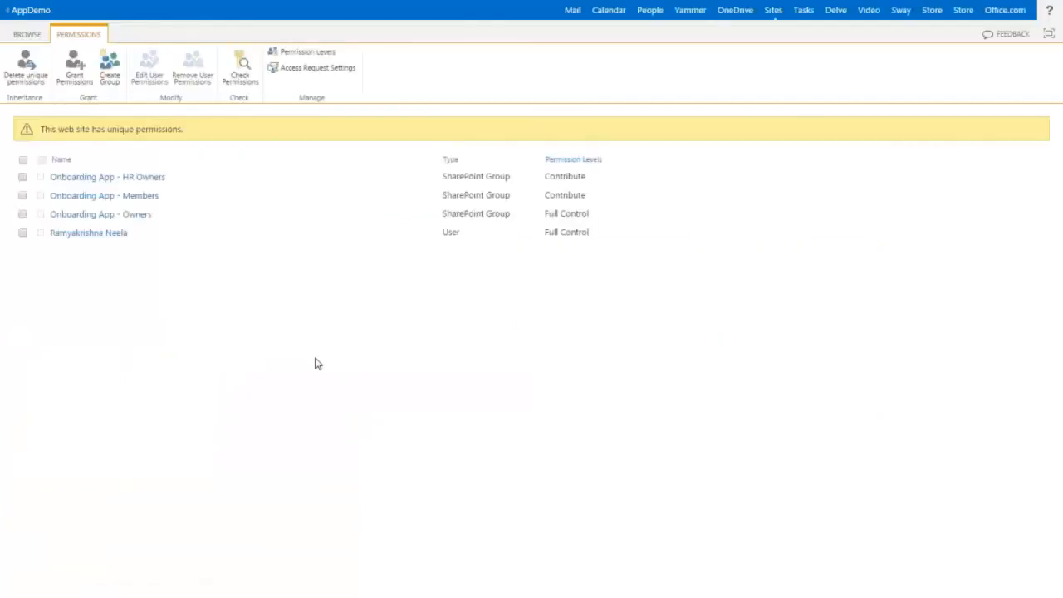
pyautogui.click(241, 71)
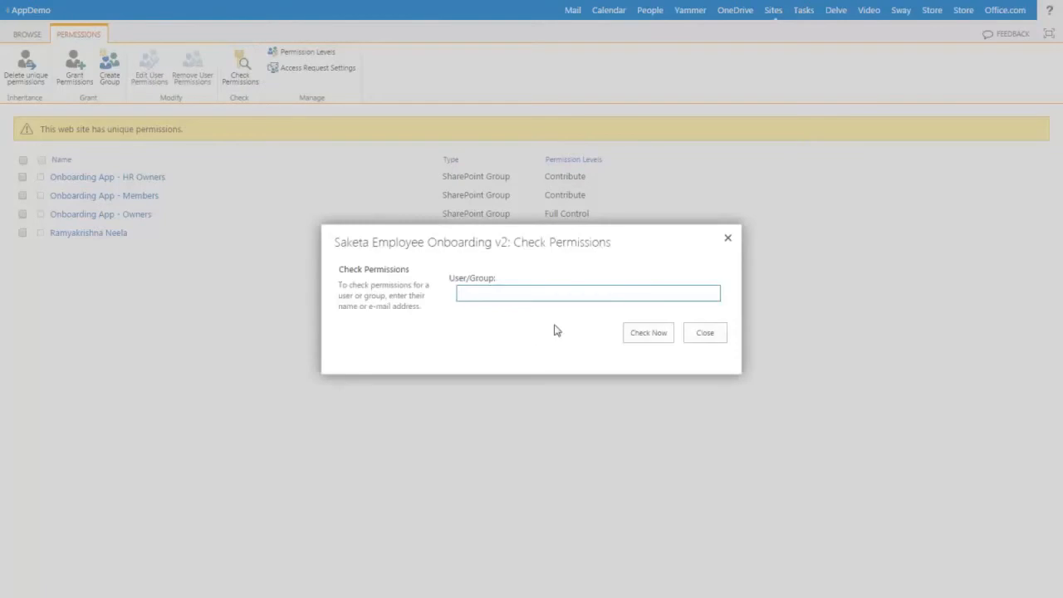
pyautogui.write('ujj')
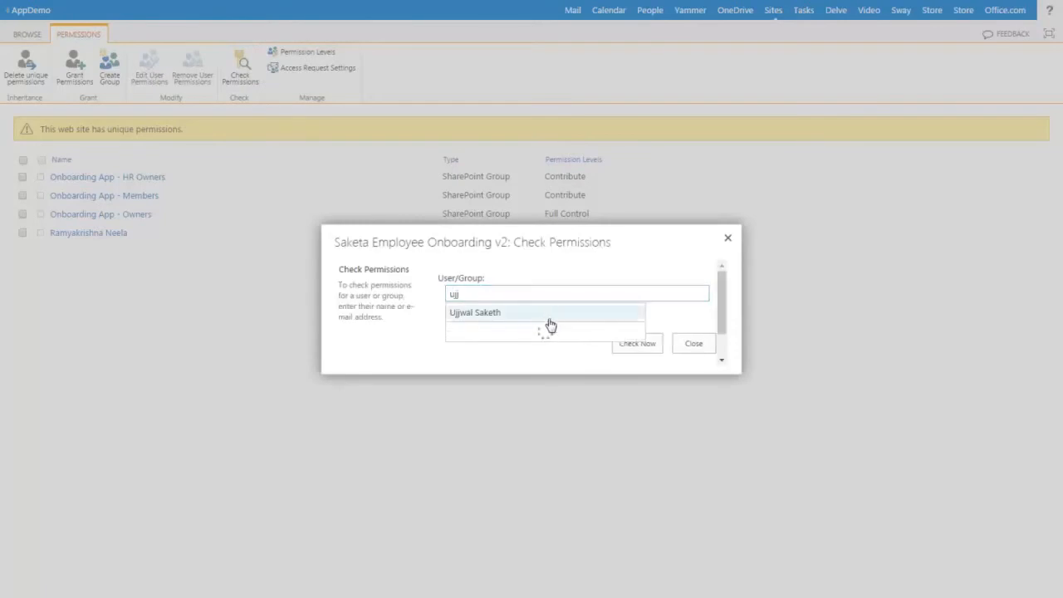
pyautogui.click(545, 321)
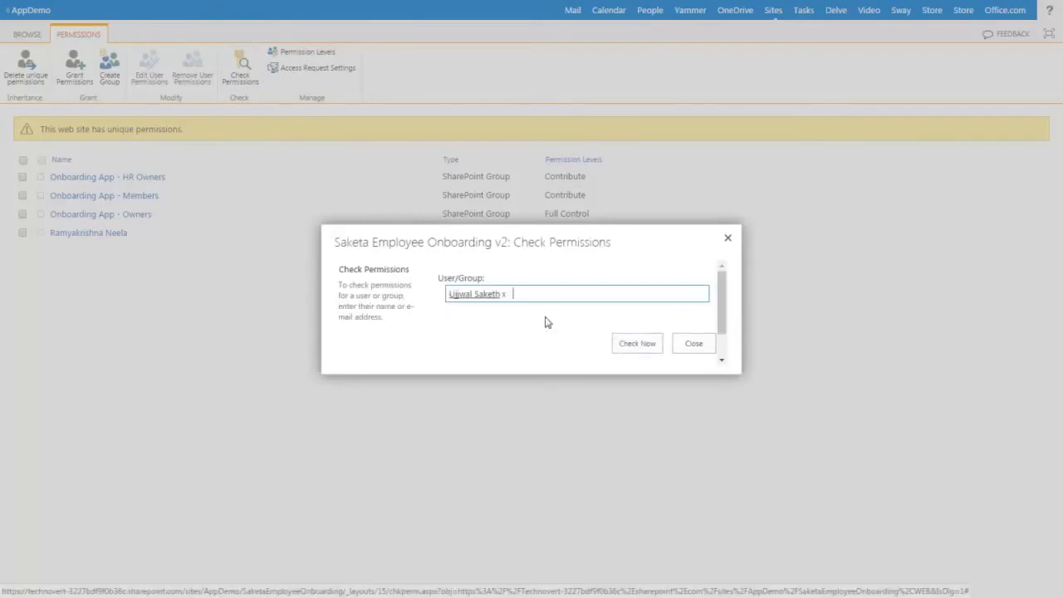
pyautogui.click(628, 350)
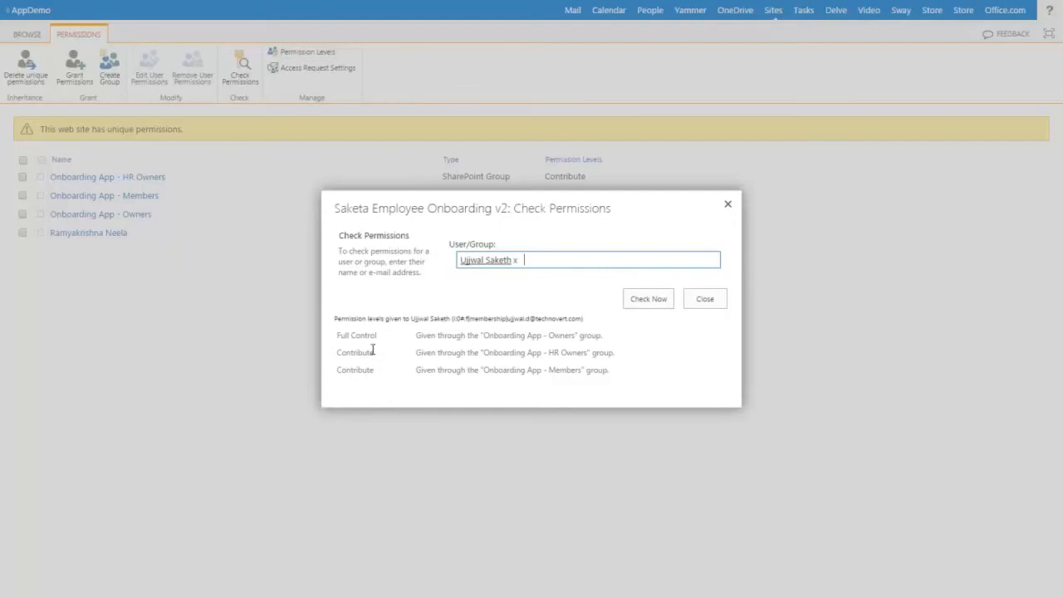
pyautogui.click(727, 206)
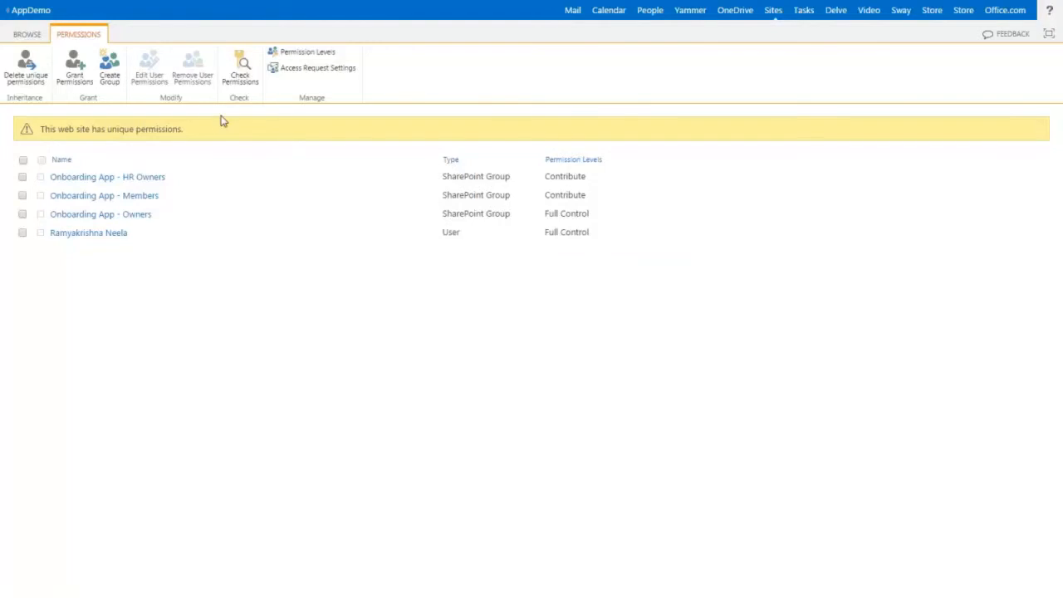
# Step: Review the settings on the Create Group form down to its end and cancel without creating a group
pyautogui.click(111, 71)
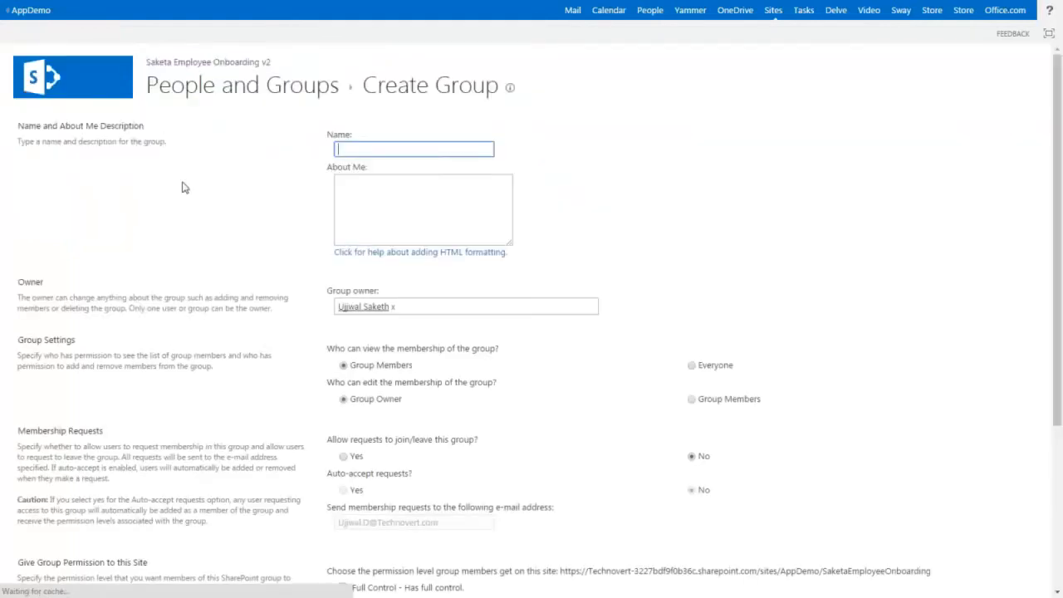
pyautogui.moveTo(1061, 315); pyautogui.dragTo(1061, 538)
pyautogui.click(1016, 536)
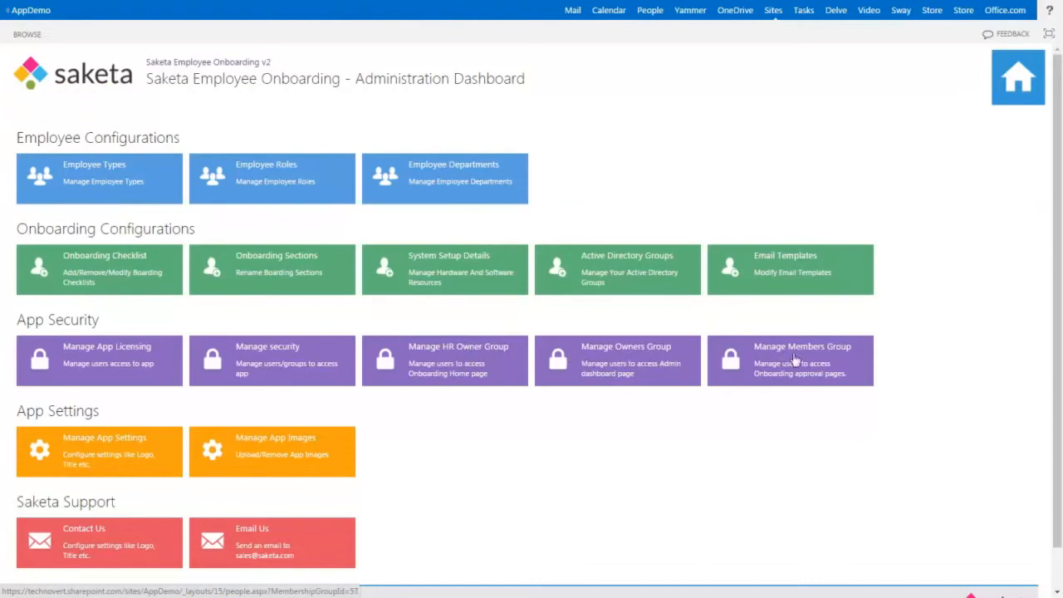
# Step: View the membership pages of the onboarding app's HR Owners and Owners groups
pyautogui.click(502, 384)
pyautogui.click(631, 368)
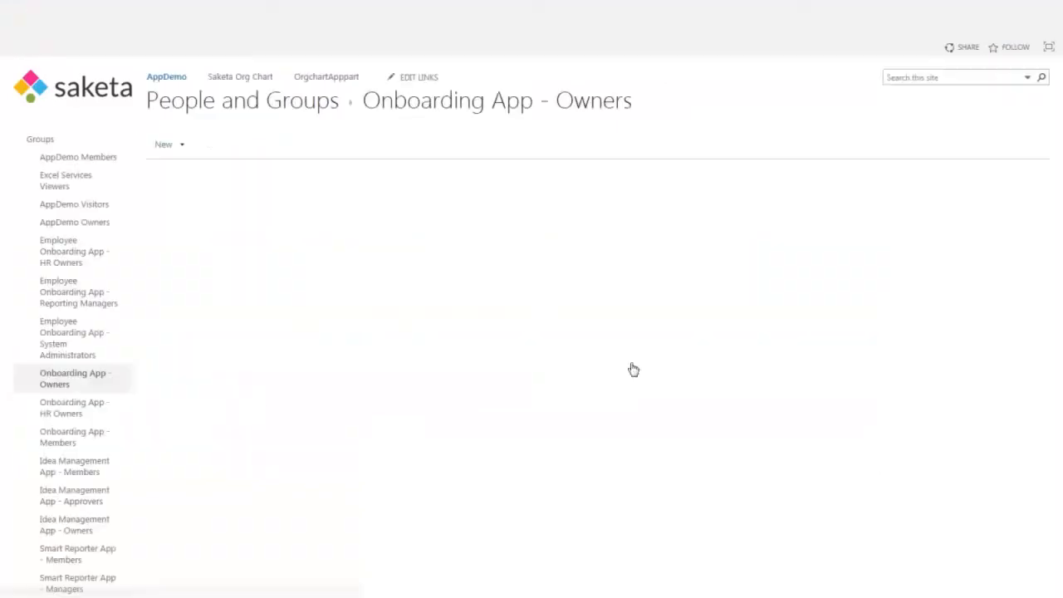
# Step: Review the form for inviting people to the Onboarding App - Owners group and close it without sharing
pyautogui.click(163, 145)
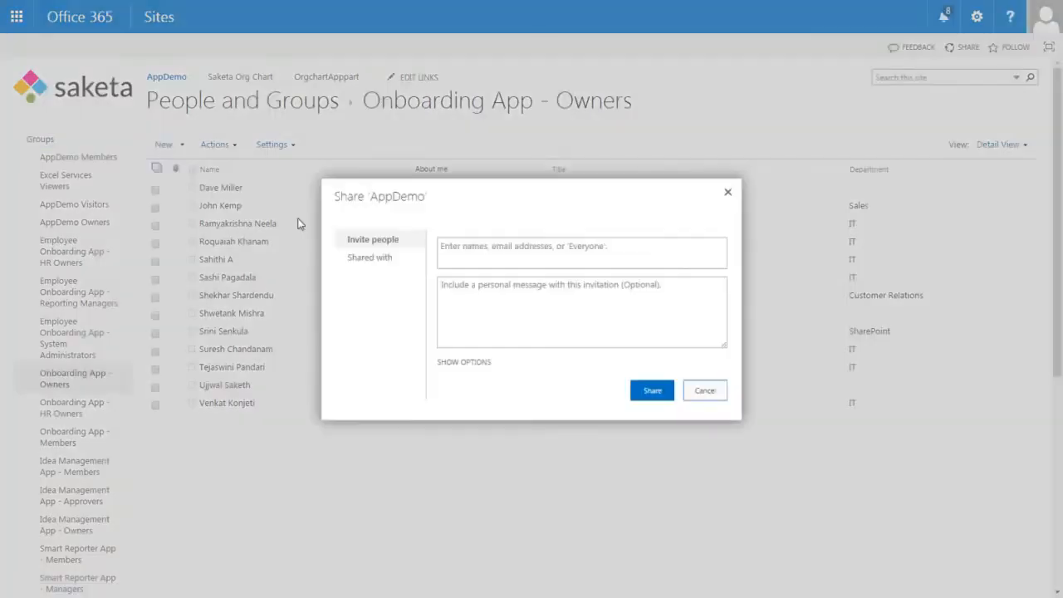
pyautogui.click(471, 281)
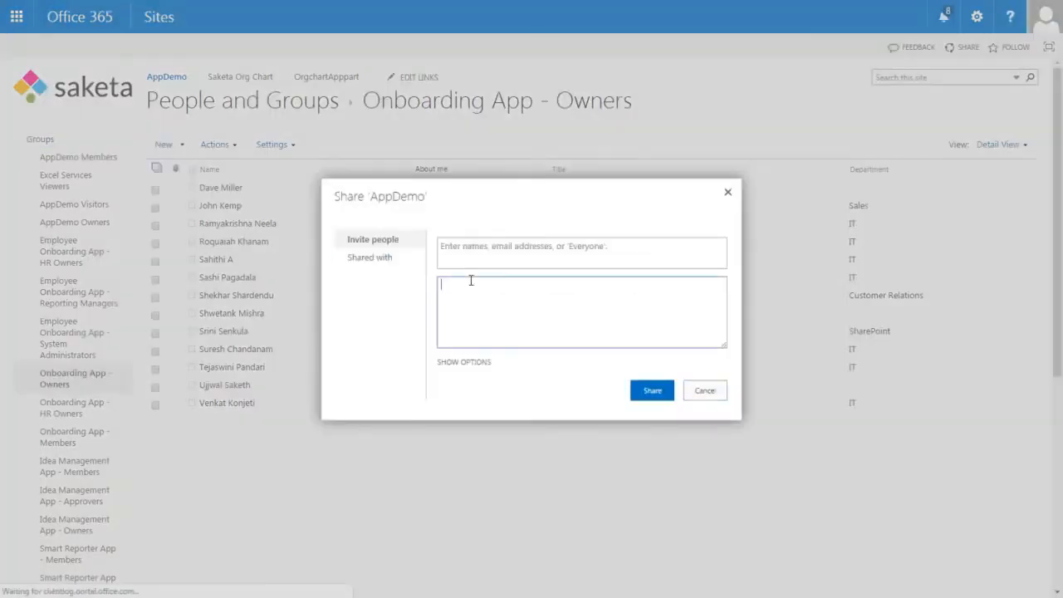
pyautogui.click(565, 253)
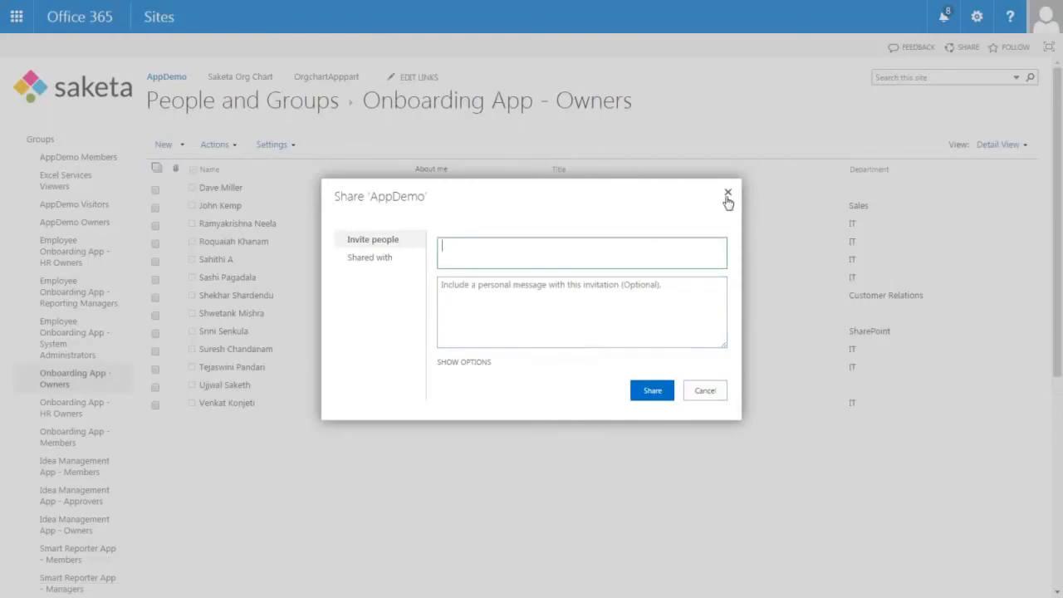
pyautogui.click(542, 286)
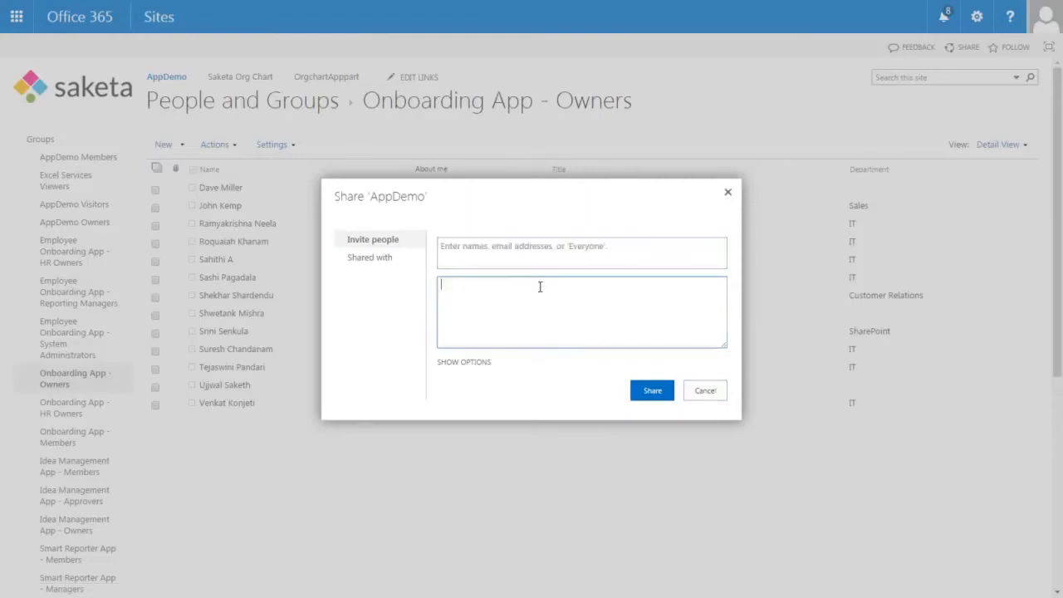
pyautogui.click(728, 198)
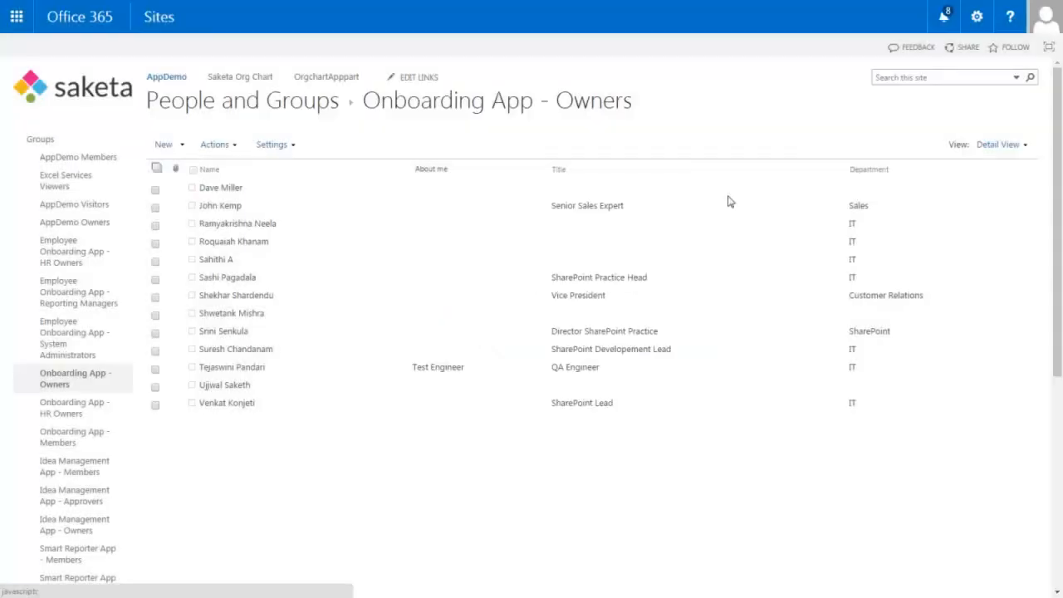
pyautogui.click(233, 149)
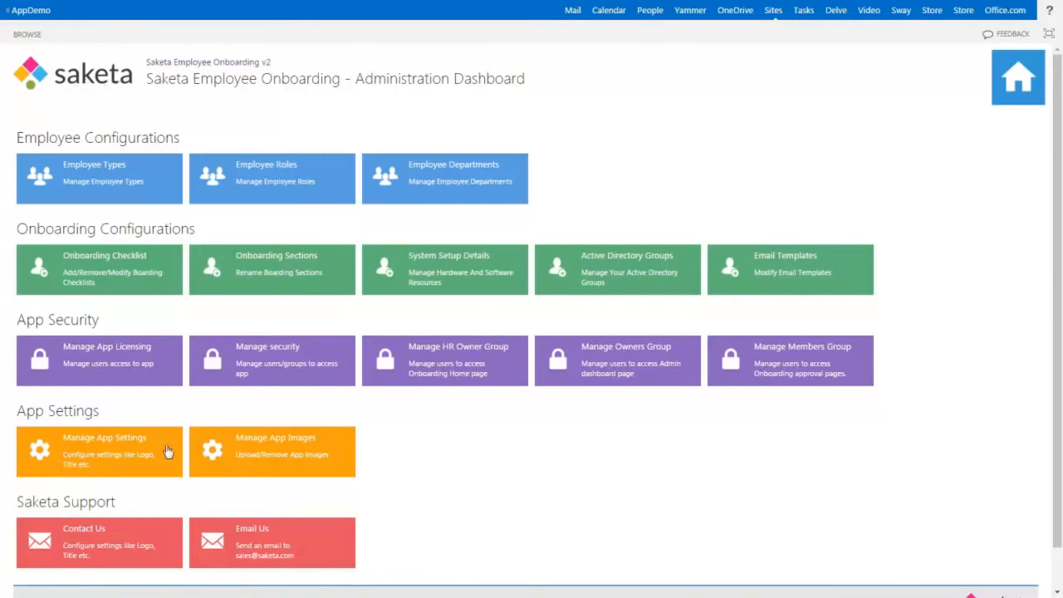
# Step: Open the app settings and examine the title, tag line, logo, description, active tile color and blog link
pyautogui.click(127, 465)
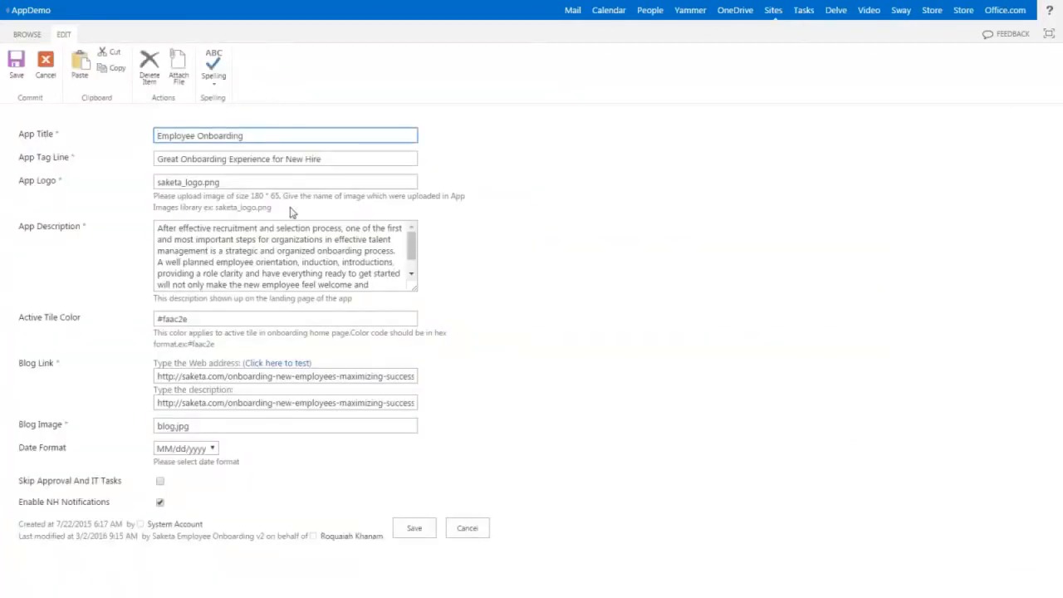
pyautogui.tripleClick(226, 154)
pyautogui.doubleClick(211, 182)
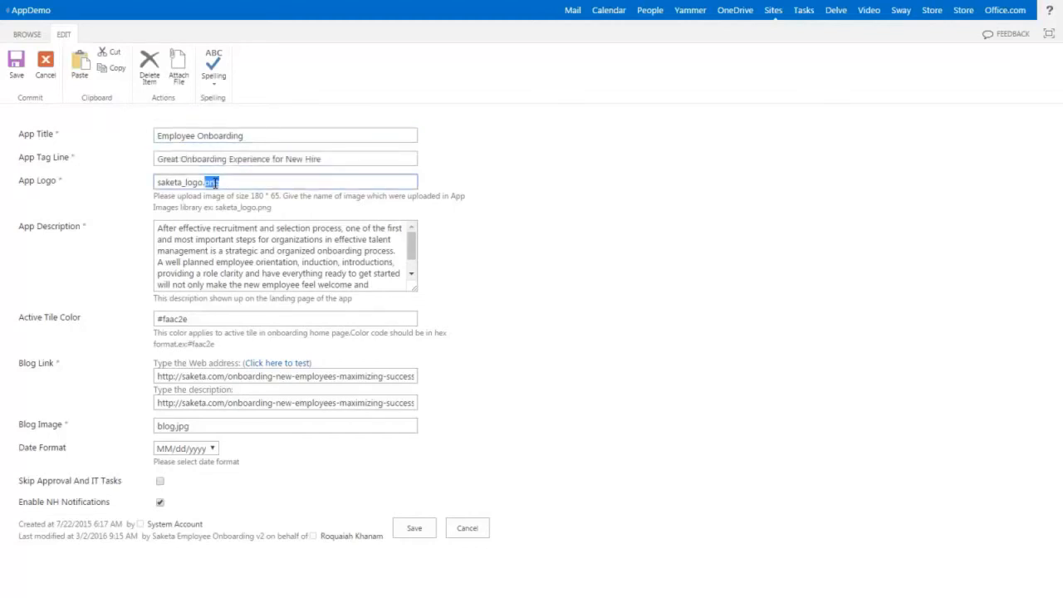
pyautogui.tripleClick(214, 182)
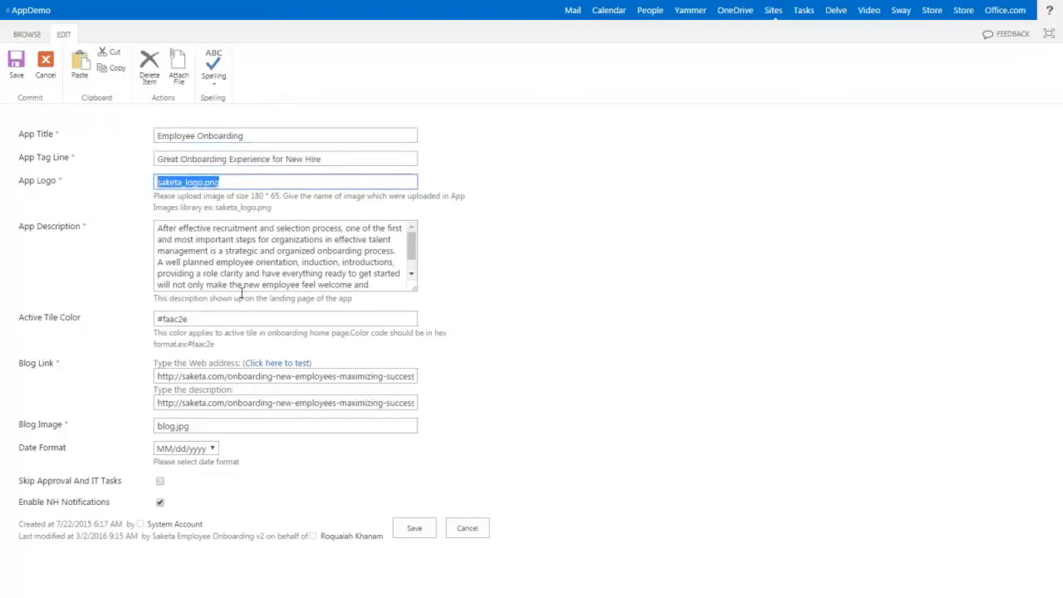
pyautogui.doubleClick(238, 262)
pyautogui.tripleClick(241, 259)
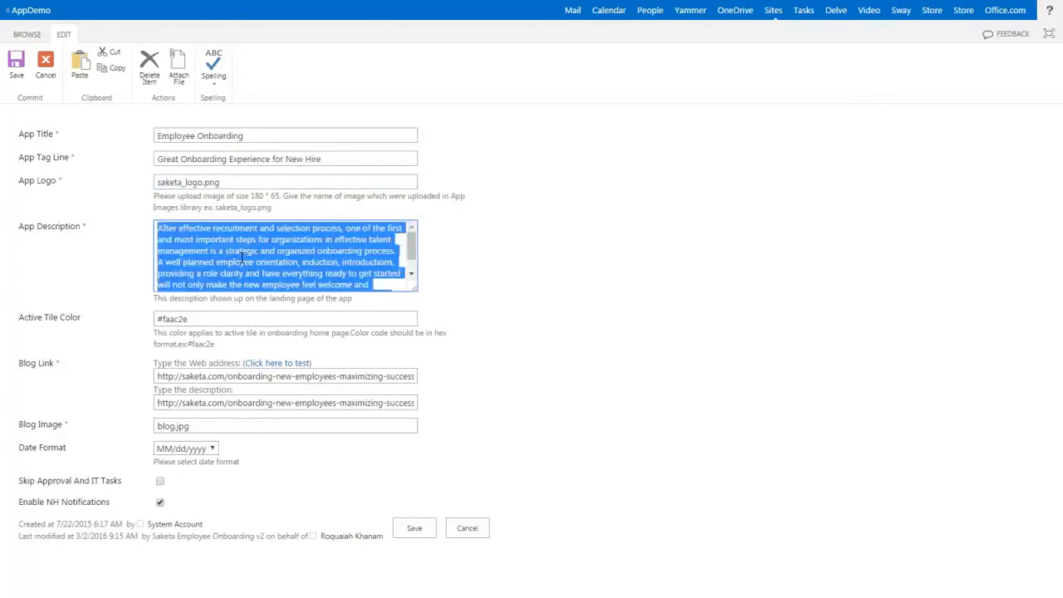
pyautogui.click(202, 319)
pyautogui.tripleClick(180, 317)
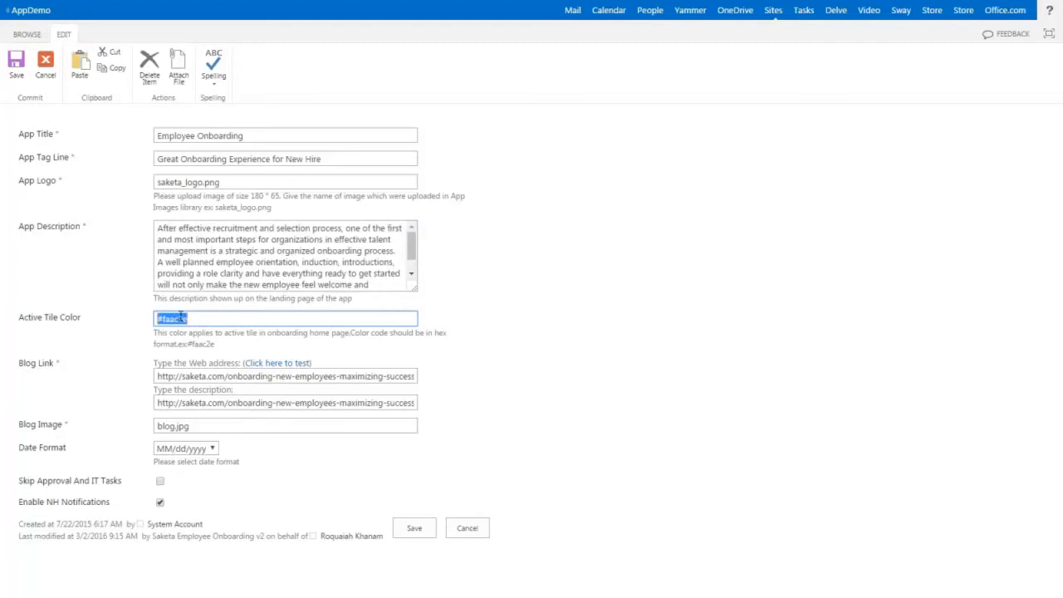
pyautogui.tripleClick(214, 380)
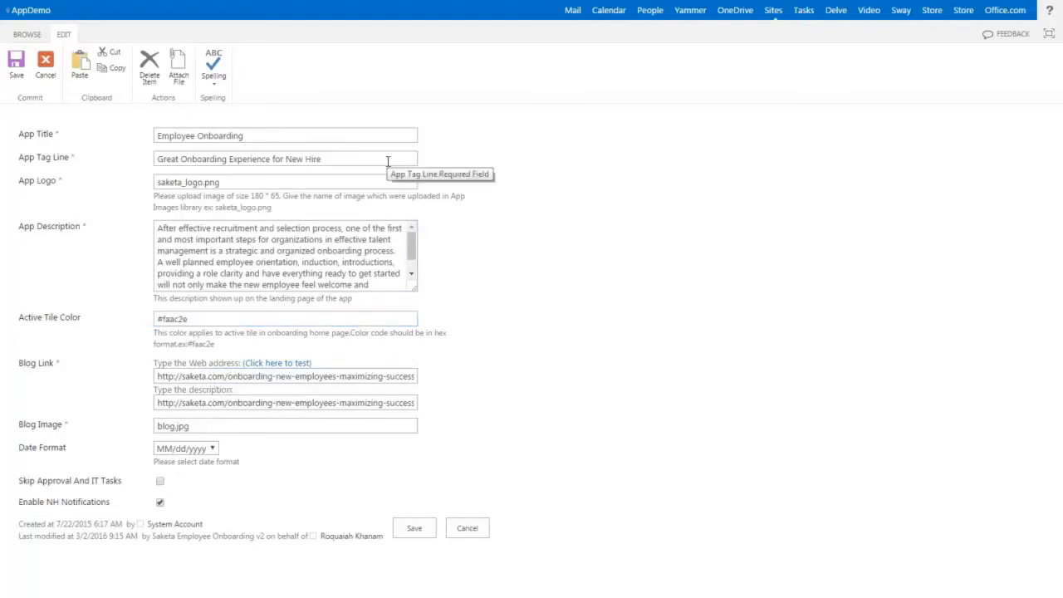
# Step: Set the app title to "New Hire App" and the tag line to "Redefining the Onboarding Experience", and save the settings
pyautogui.tripleClick(266, 139)
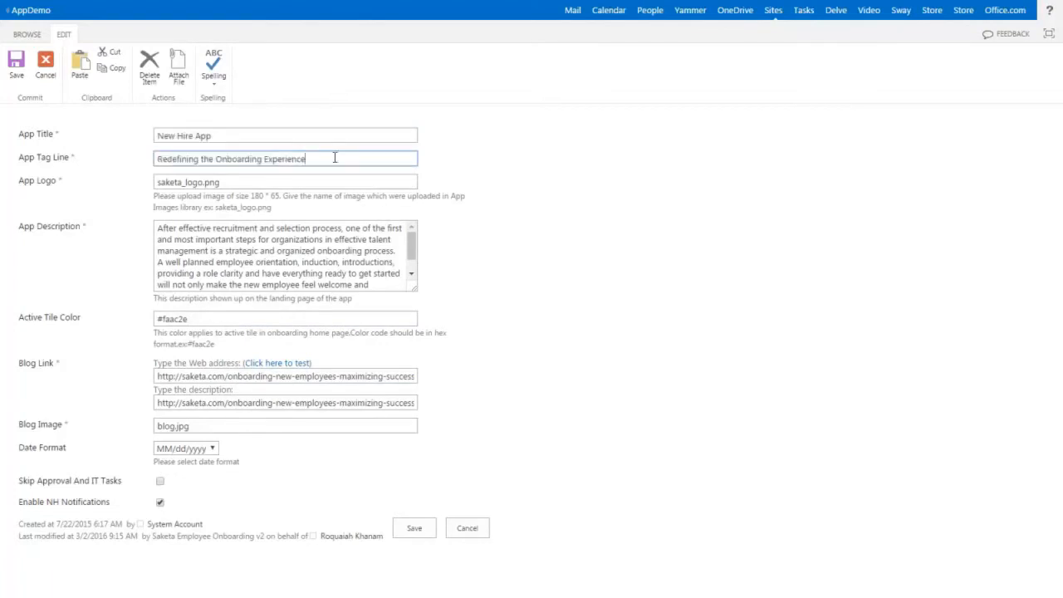
pyautogui.tripleClick(204, 134)
pyautogui.doubleClick(224, 161)
pyautogui.tripleClick(223, 164)
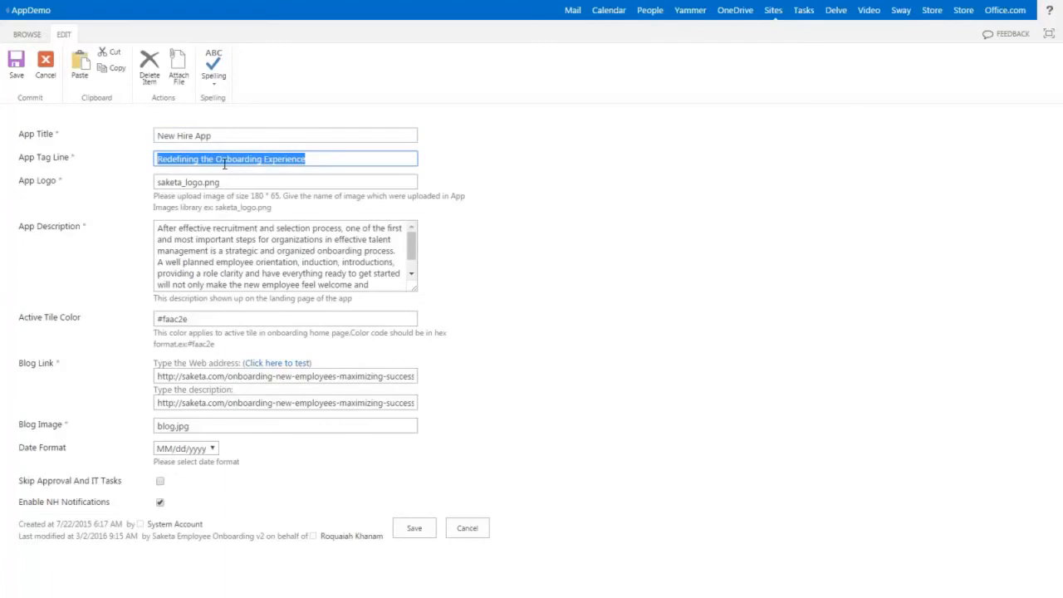
pyautogui.tripleClick(186, 184)
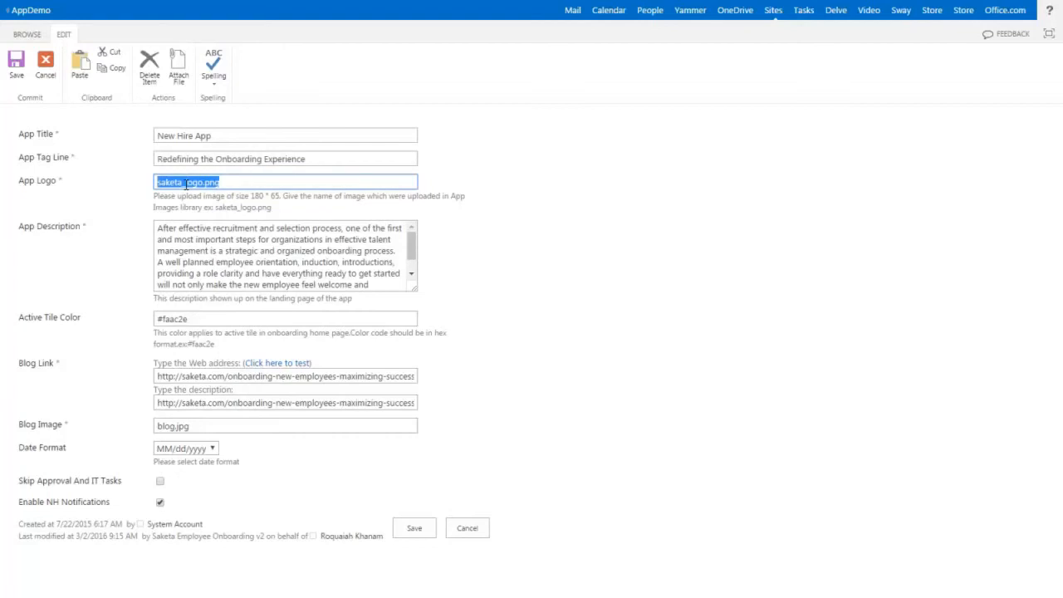
pyautogui.click(414, 529)
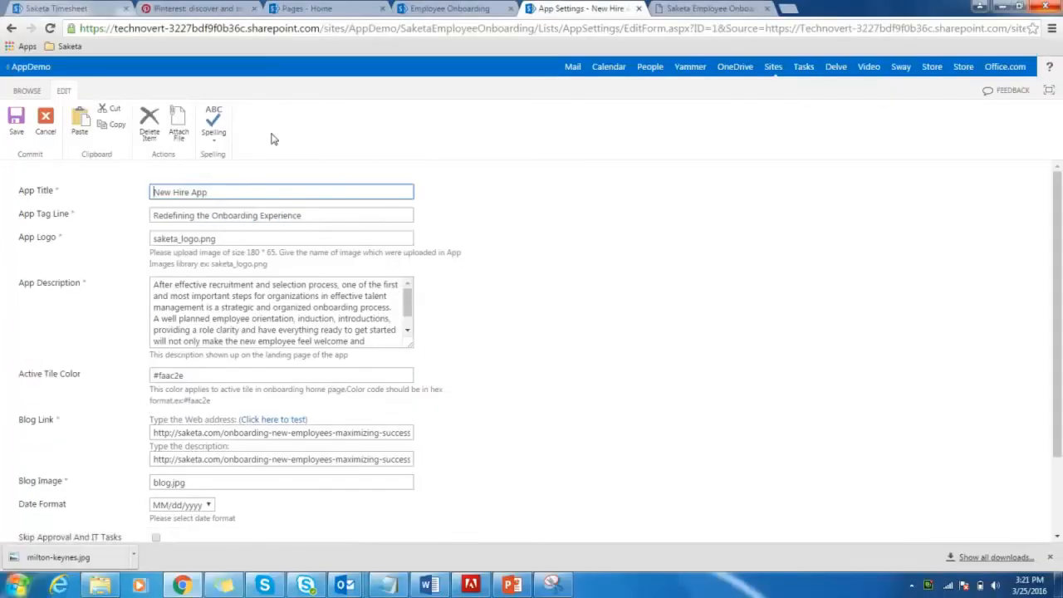
# Step: Review the app title, tag line, logo and remaining app settings, and cancel without saving
pyautogui.doubleClick(199, 192)
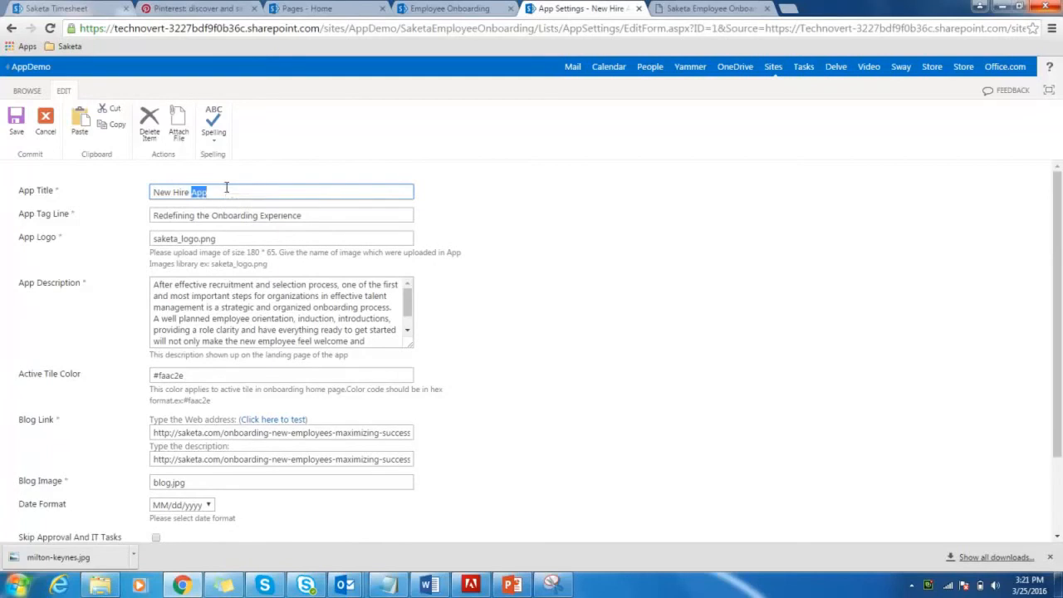
pyautogui.doubleClick(302, 215)
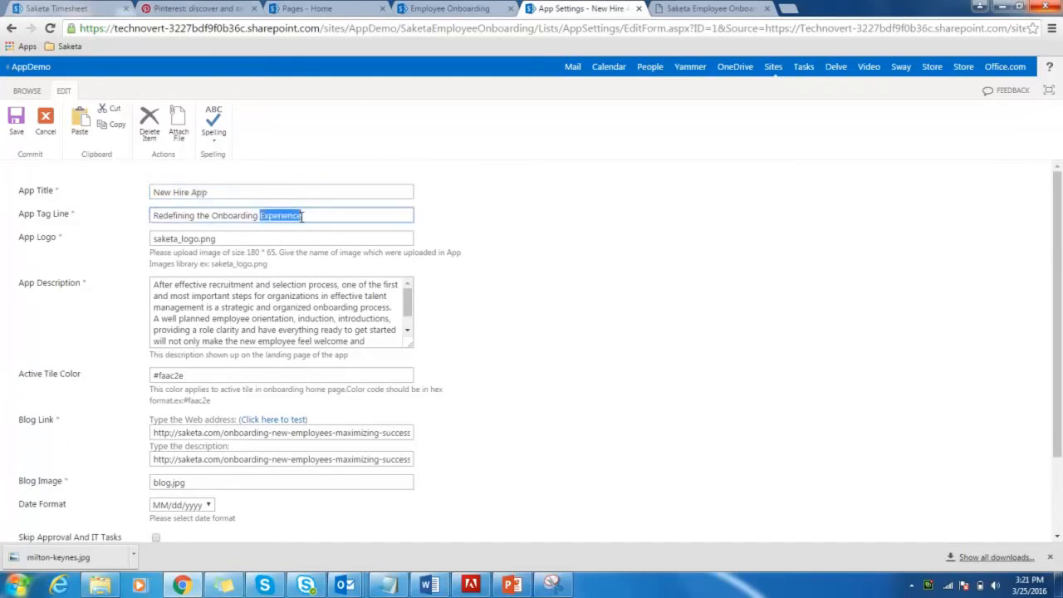
pyautogui.doubleClick(207, 239)
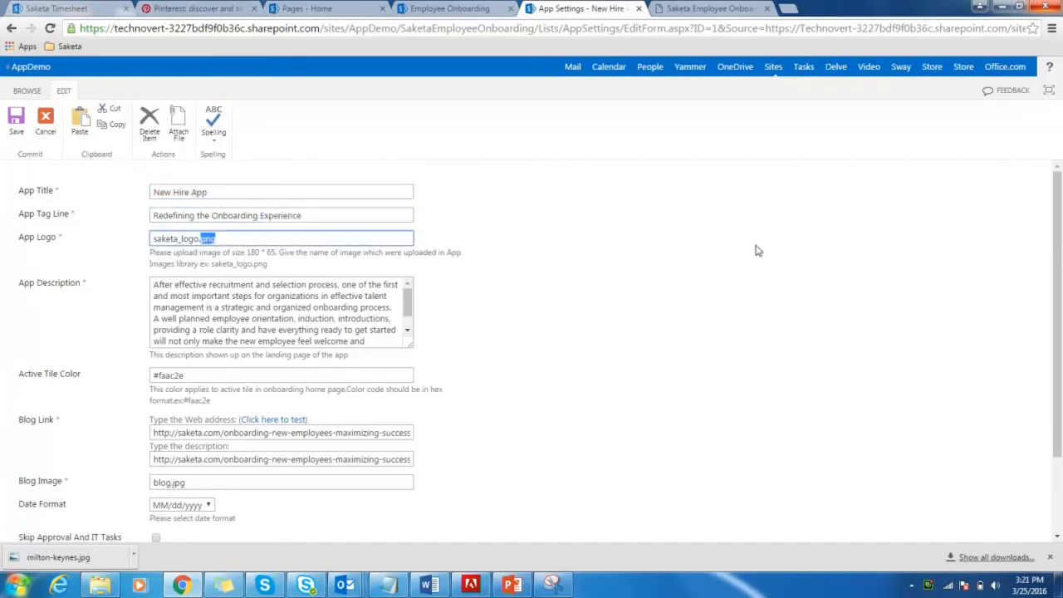
pyautogui.moveTo(1062, 206); pyautogui.dragTo(1061, 279)
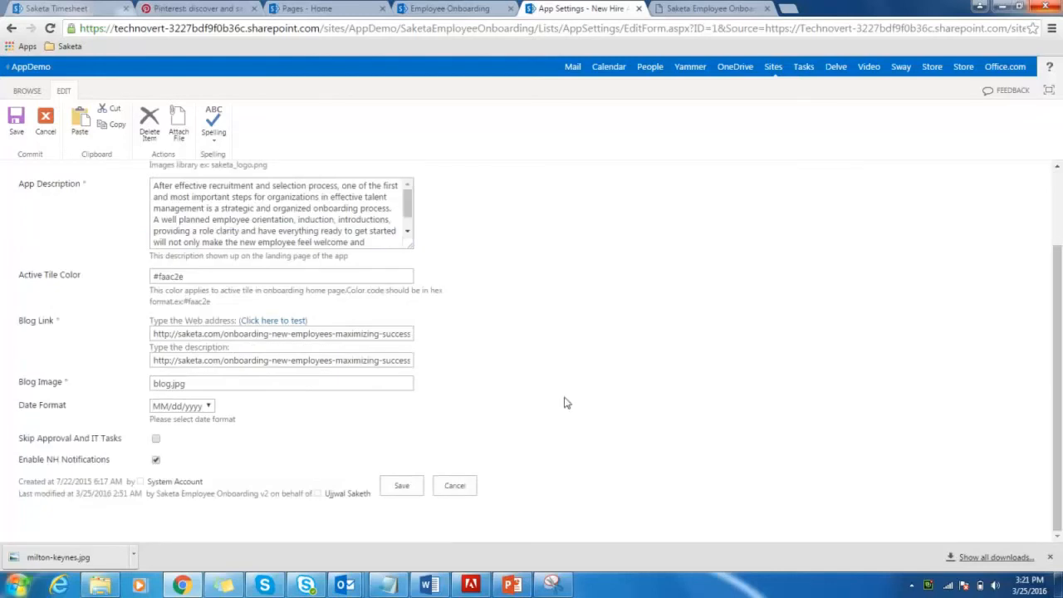
pyautogui.click(459, 486)
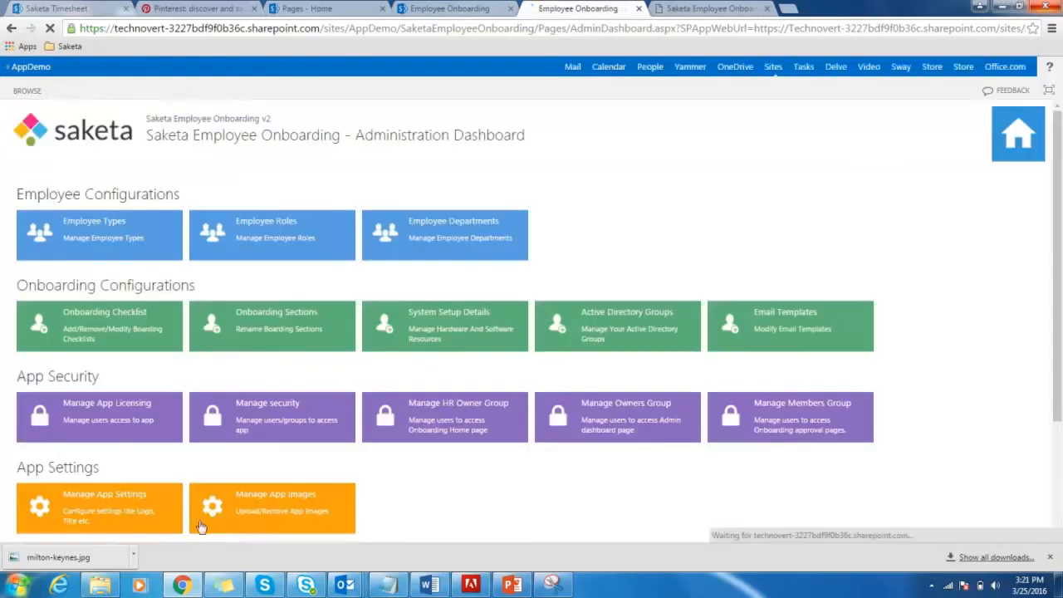
# Step: Upload milton-keynes.jpg from the desktop to the App Images library
pyautogui.click(269, 512)
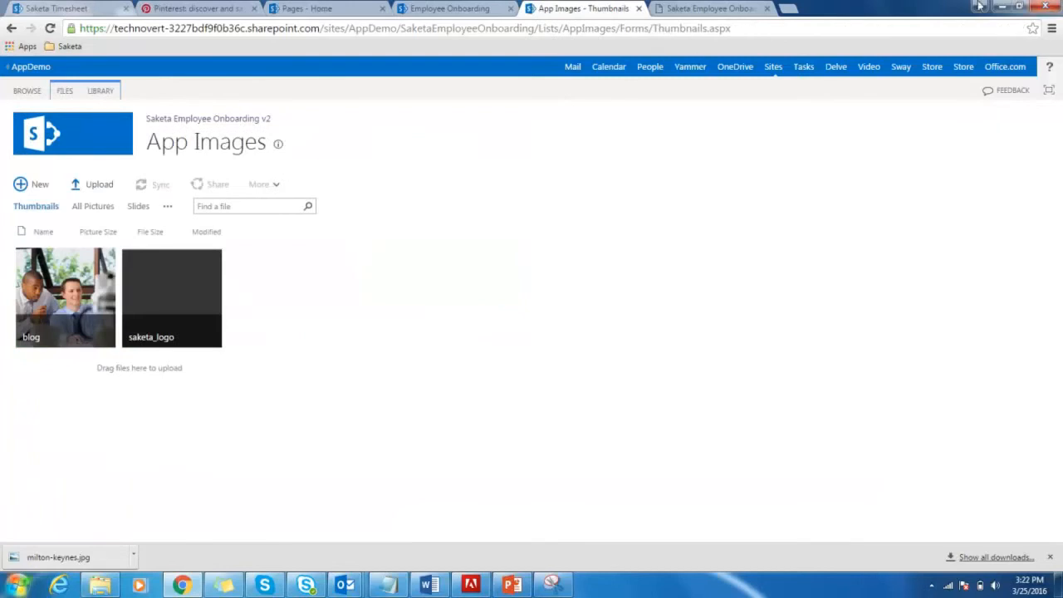
pyautogui.click(1008, 7)
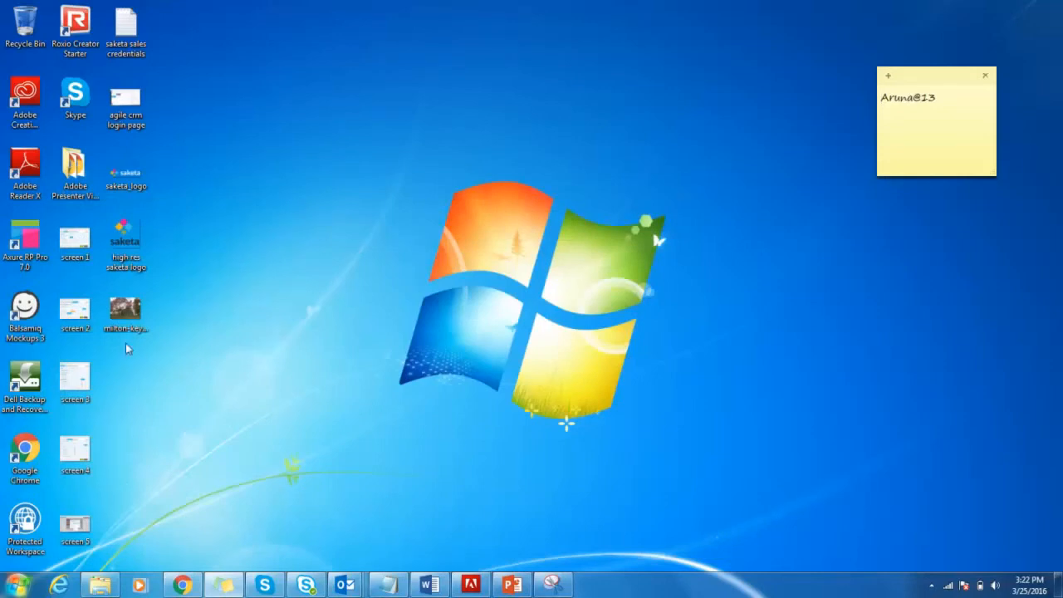
pyautogui.moveTo(117, 332); pyautogui.dragTo(242, 336)
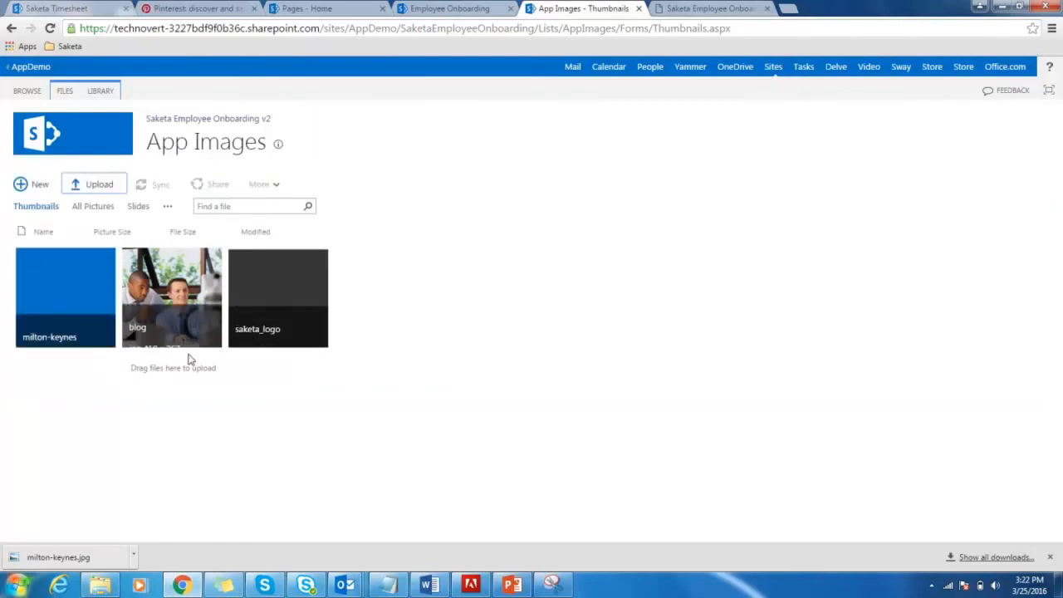
# Step: Copy the file name milton-keynes.jpg from the end of the uploaded image's link and close its details
pyautogui.click(103, 339)
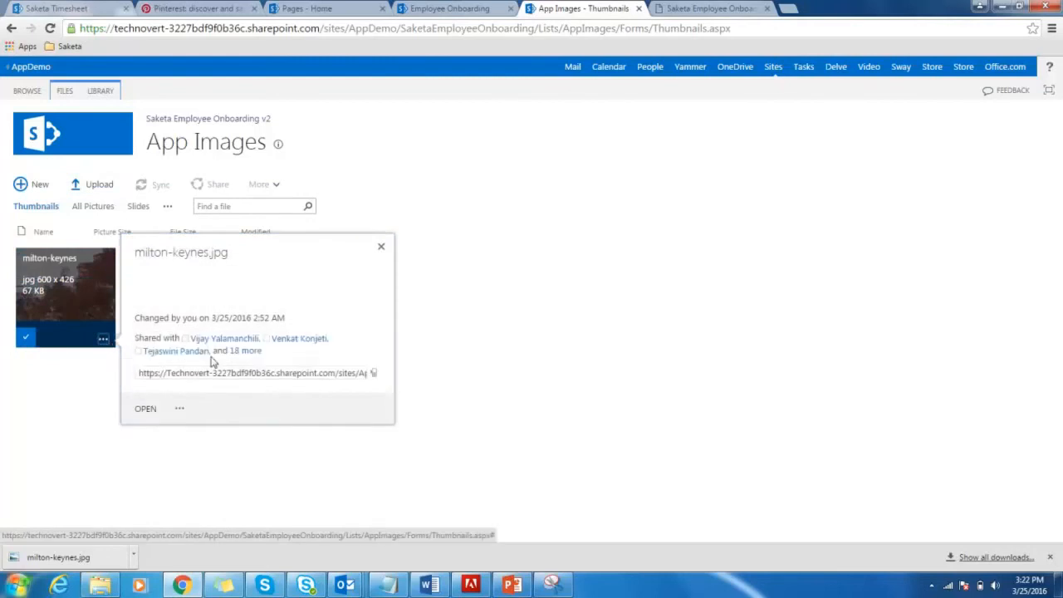
pyautogui.click(224, 504)
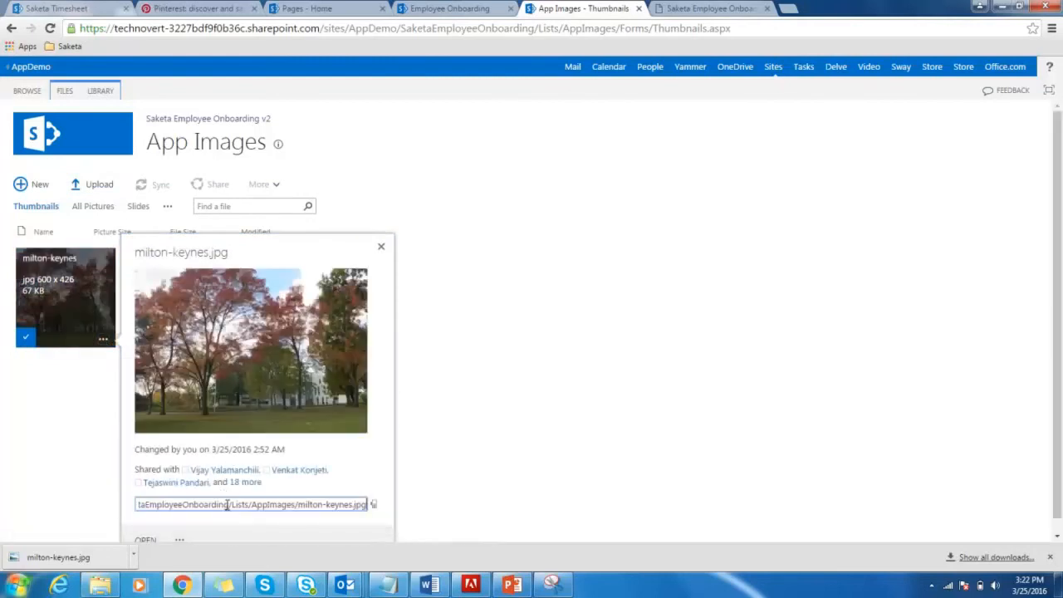
pyautogui.hotkey('ctrl', 'shift', 'Left')
pyautogui.hotkey('ctrl', 'shift', 'Left')
pyautogui.hotkey('ctrl', 'c')
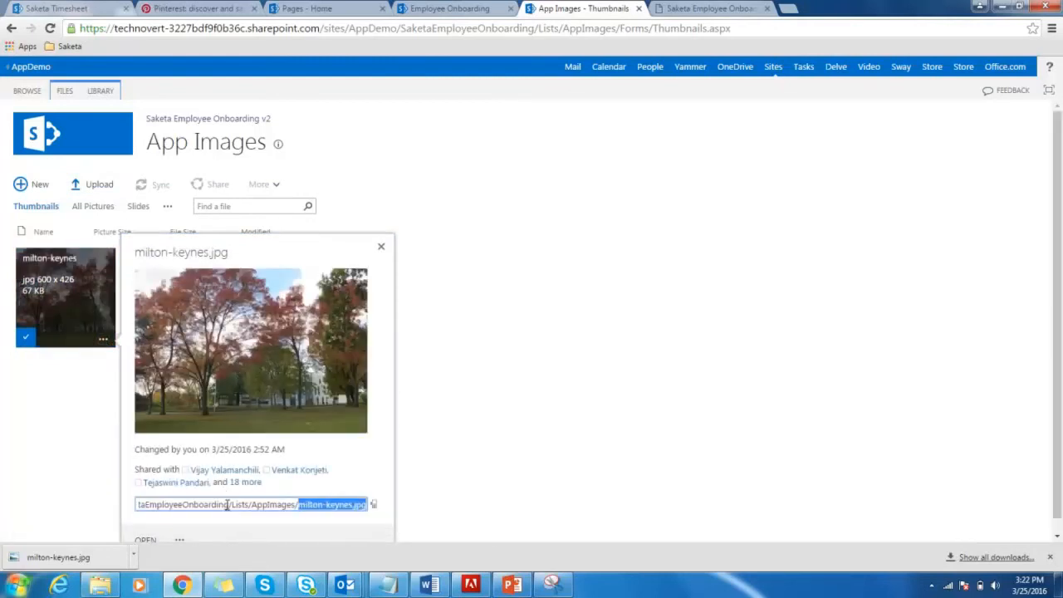
pyautogui.click(778, 498)
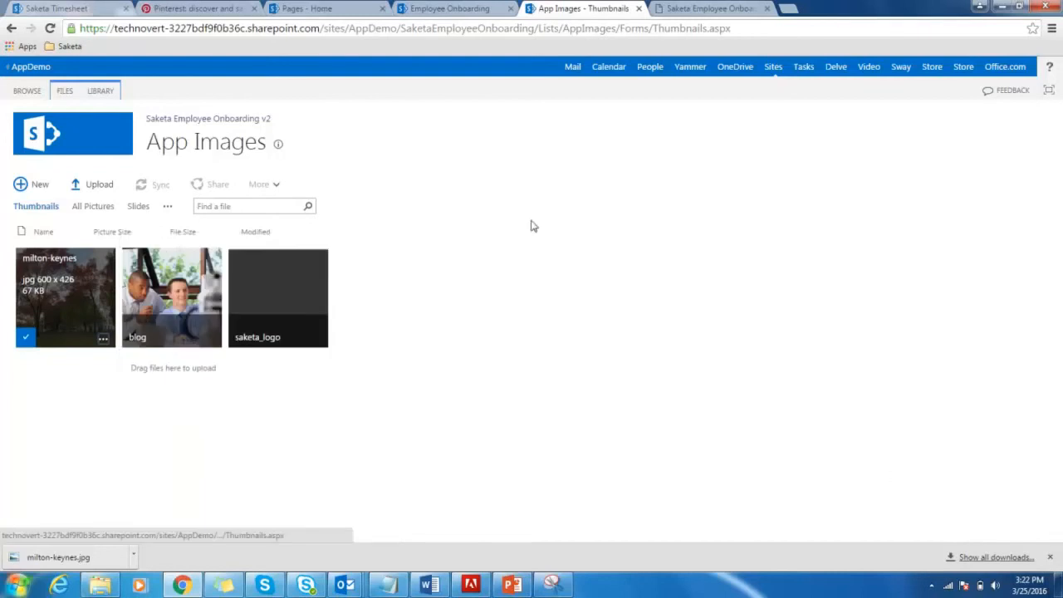
# Step: Replace the App Logo file name in the app settings with milton-keynes.jpg and save
pyautogui.click(8, 28)
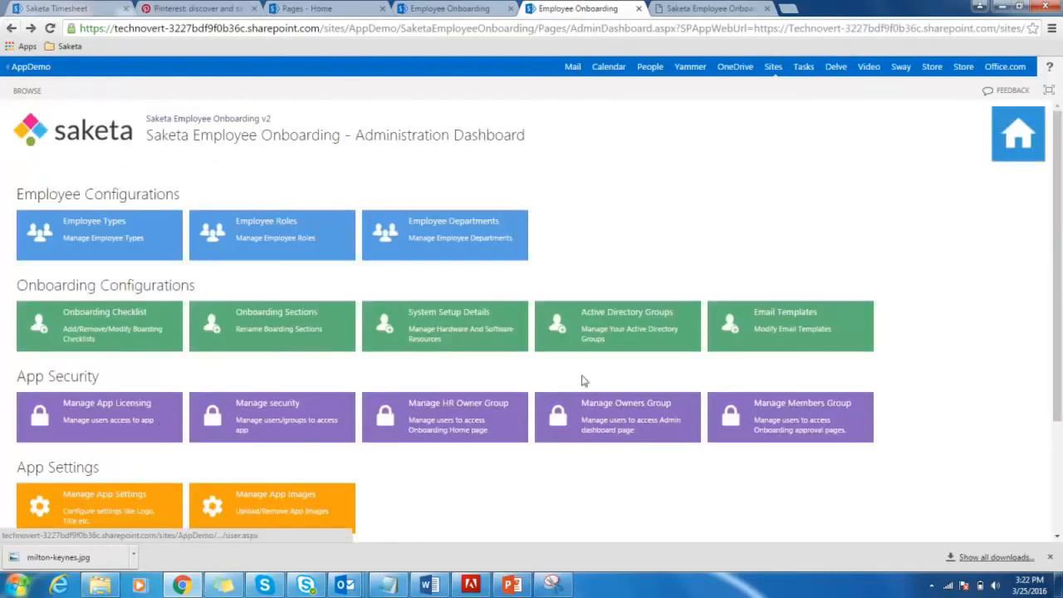
pyautogui.click(155, 505)
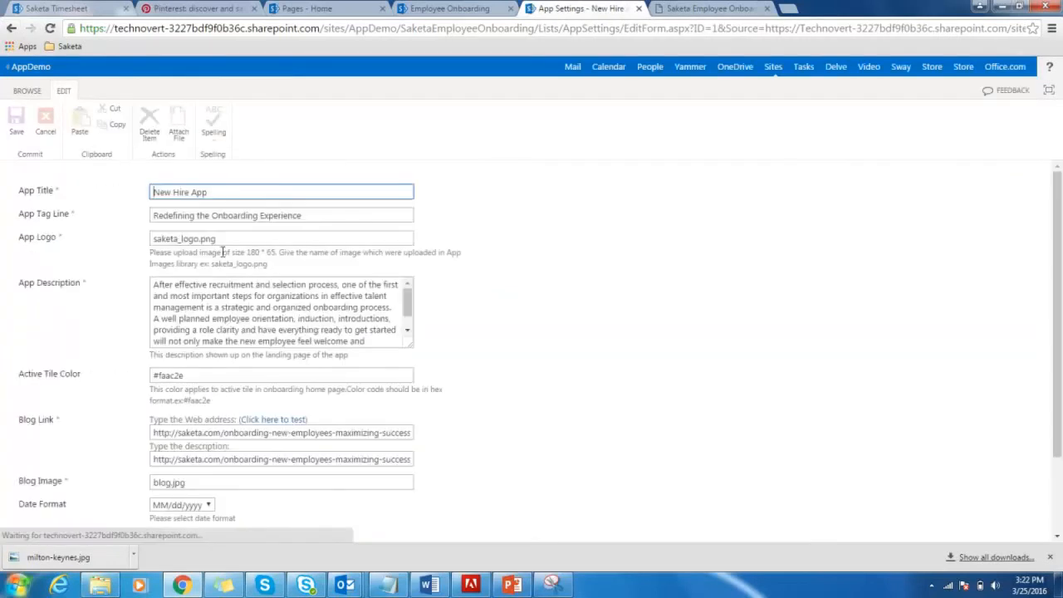
pyautogui.moveTo(200, 239); pyautogui.dragTo(227, 241)
pyautogui.hotkey('ctrl', 'a')
pyautogui.hotkey('ctrl', 'v')
pyautogui.click(616, 292)
pyautogui.scroll(-2, 455, 268)
pyautogui.scroll(1, 455, 268)
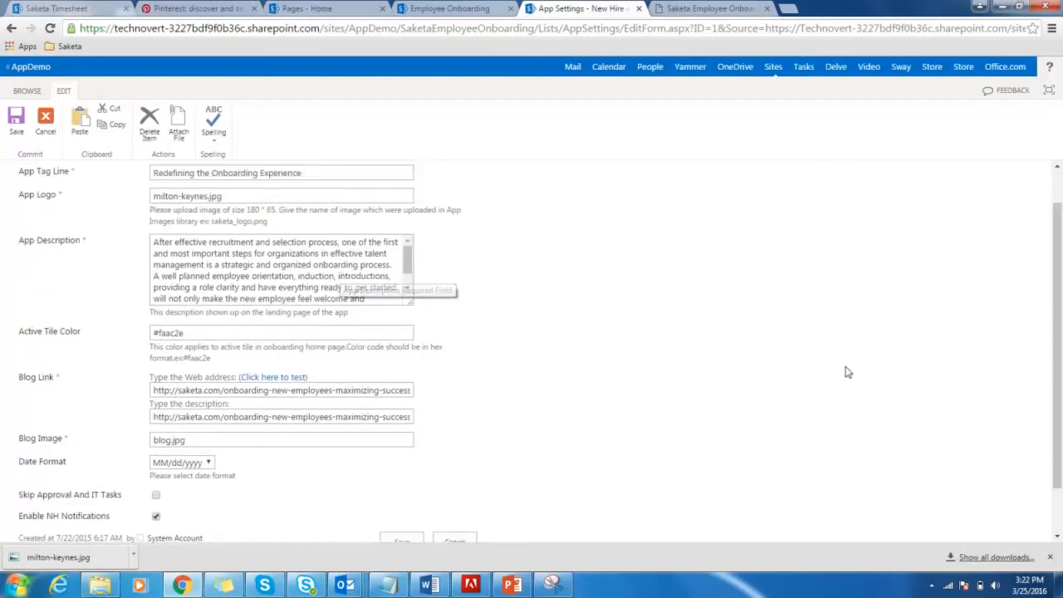
pyautogui.scroll(-1, 1061, 276)
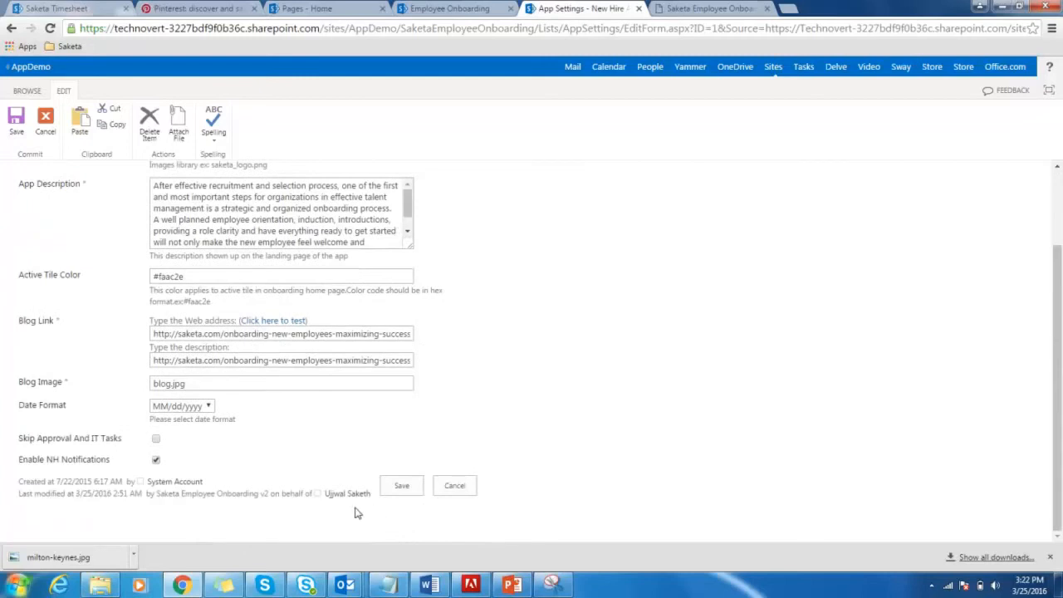
pyautogui.click(401, 485)
# Step: Set the app title to Employee Onboarding, tag line to Great Onboarding Experience for New Hire and logo to saketa_logo.png, and save
pyautogui.press('F11')
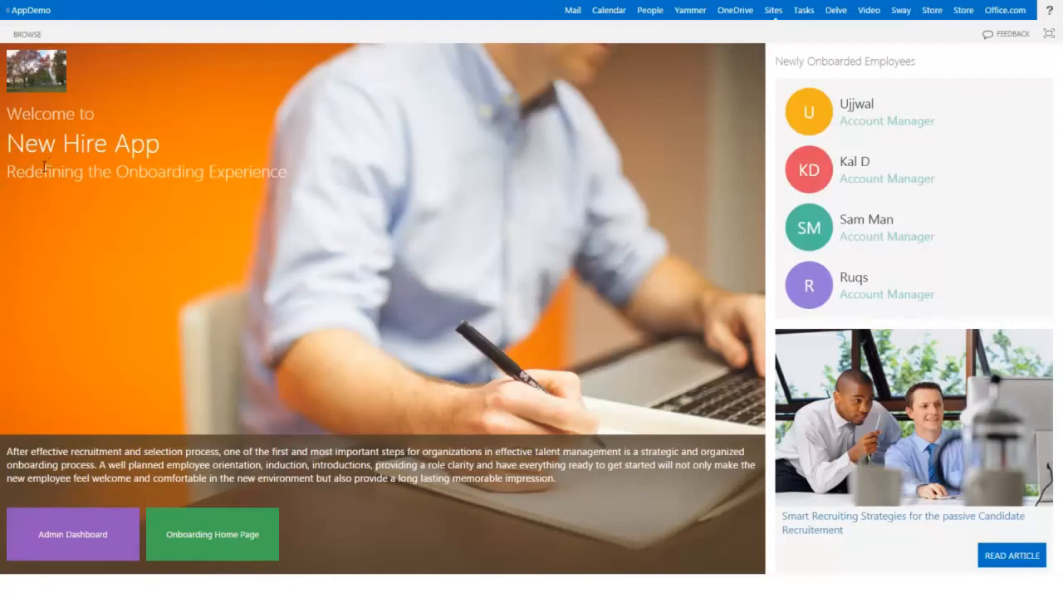
pyautogui.click(92, 547)
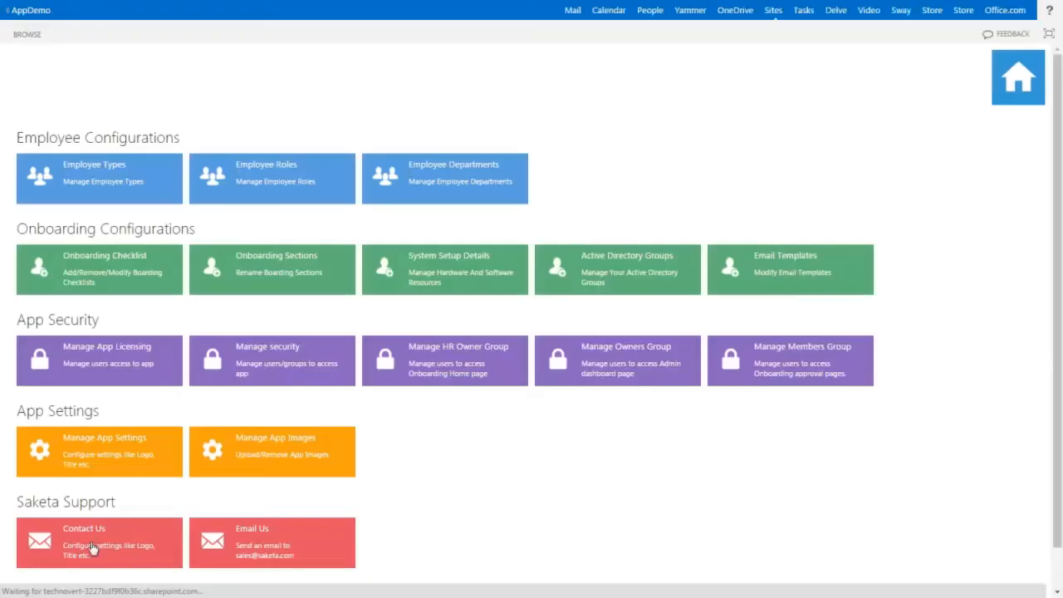
pyautogui.click(108, 455)
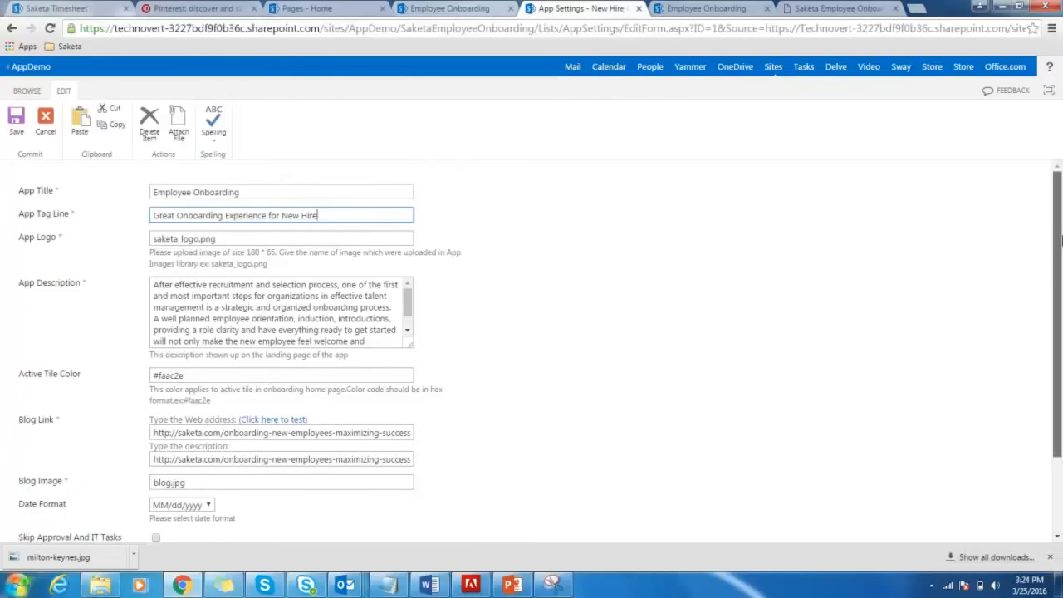
pyautogui.scroll(-3, 1060, 240)
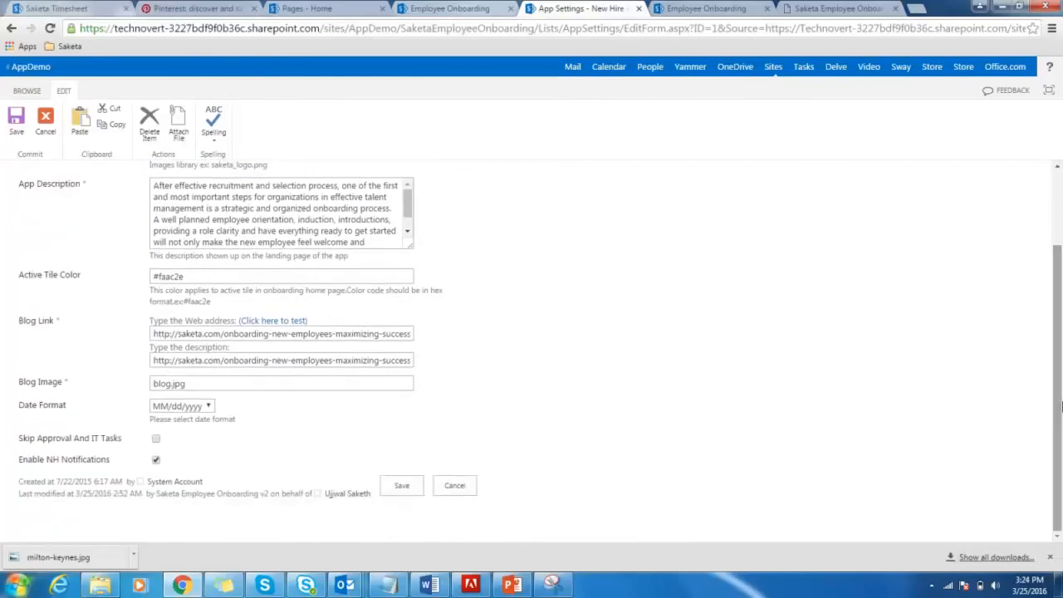
pyautogui.click(399, 486)
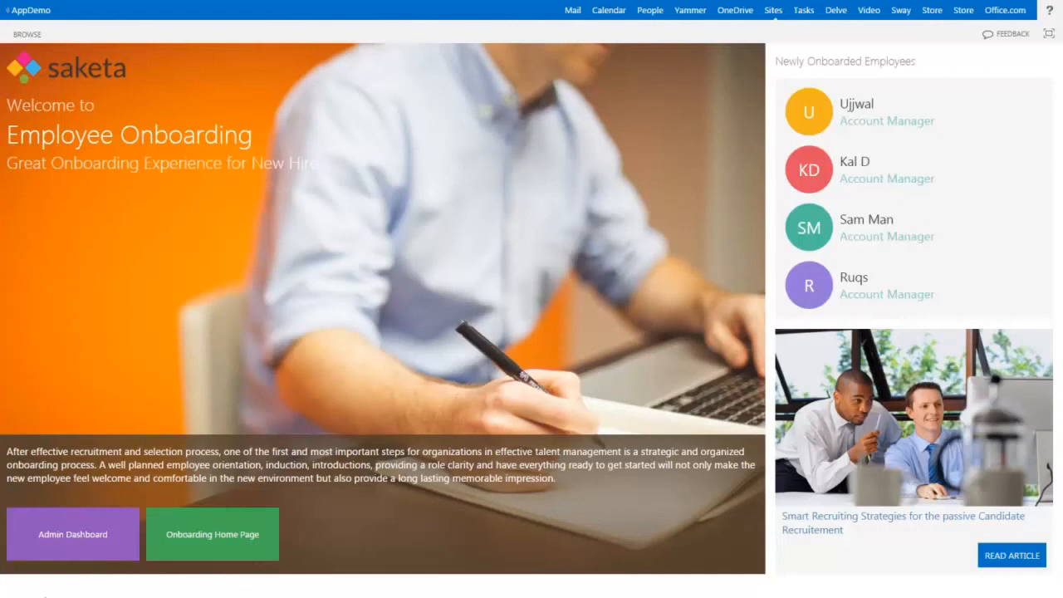
# Step: Return to the administration dashboard and view the Contact Us page under Saketa Support
pyautogui.click(98, 562)
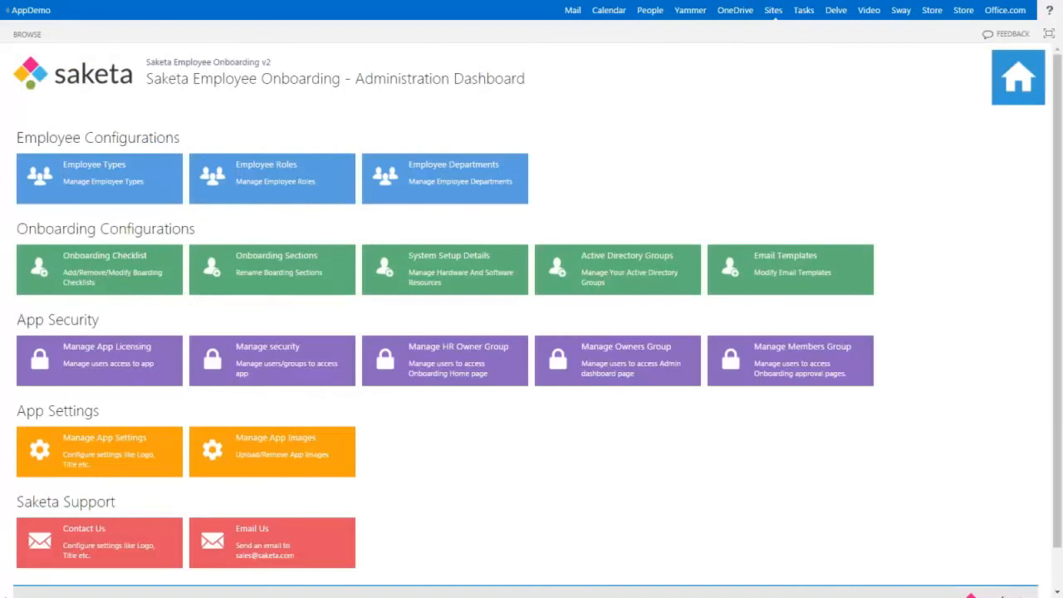
pyautogui.click(123, 532)
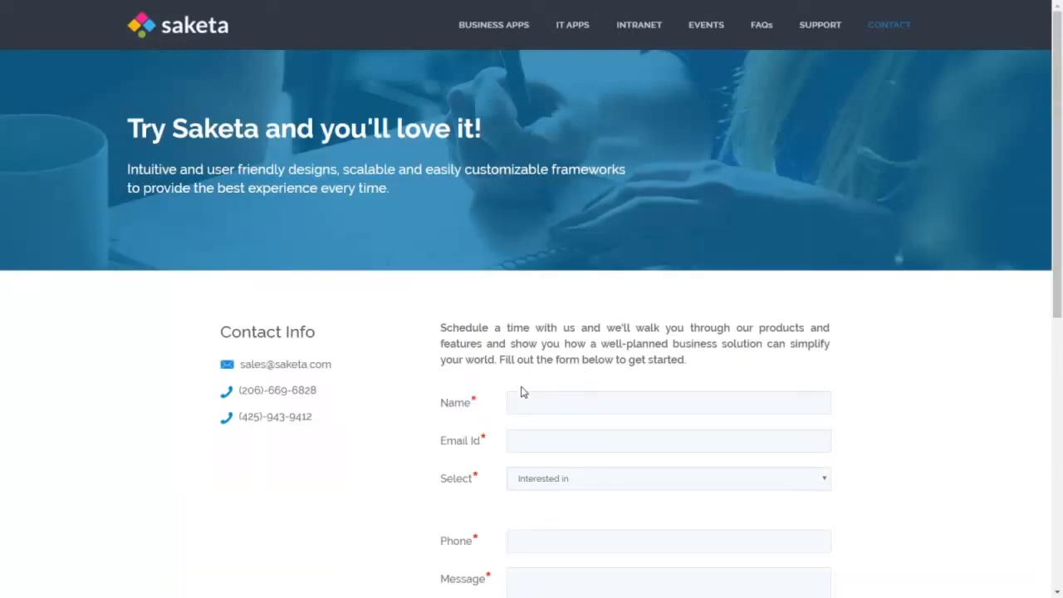
pyautogui.press('F11')
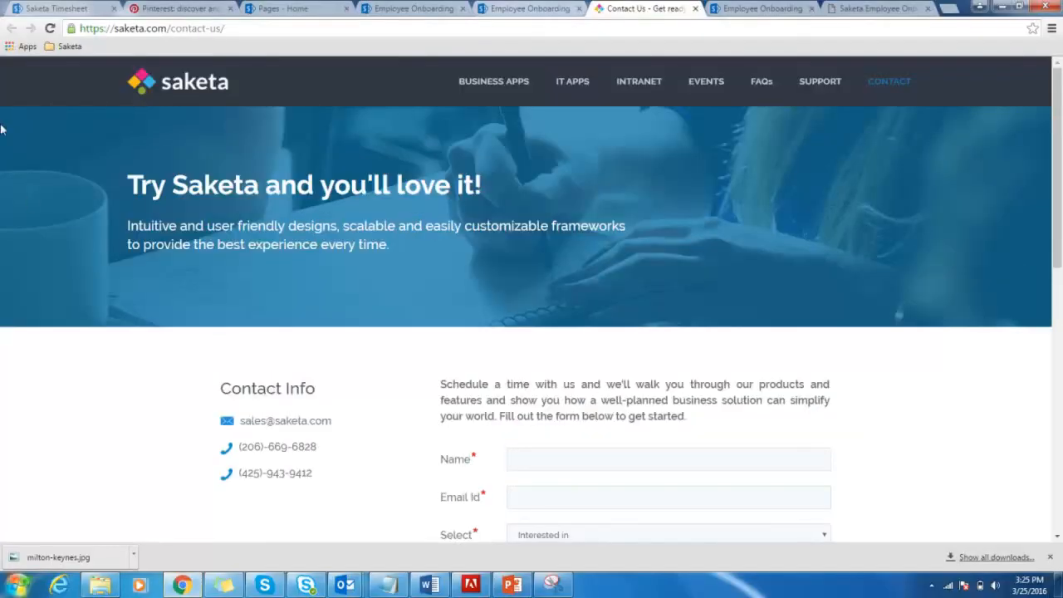
# Step: Go back to the administration dashboard and look over its sections from Employee Configurations to Saketa Support
pyautogui.click(482, 6)
pyautogui.click(312, 450)
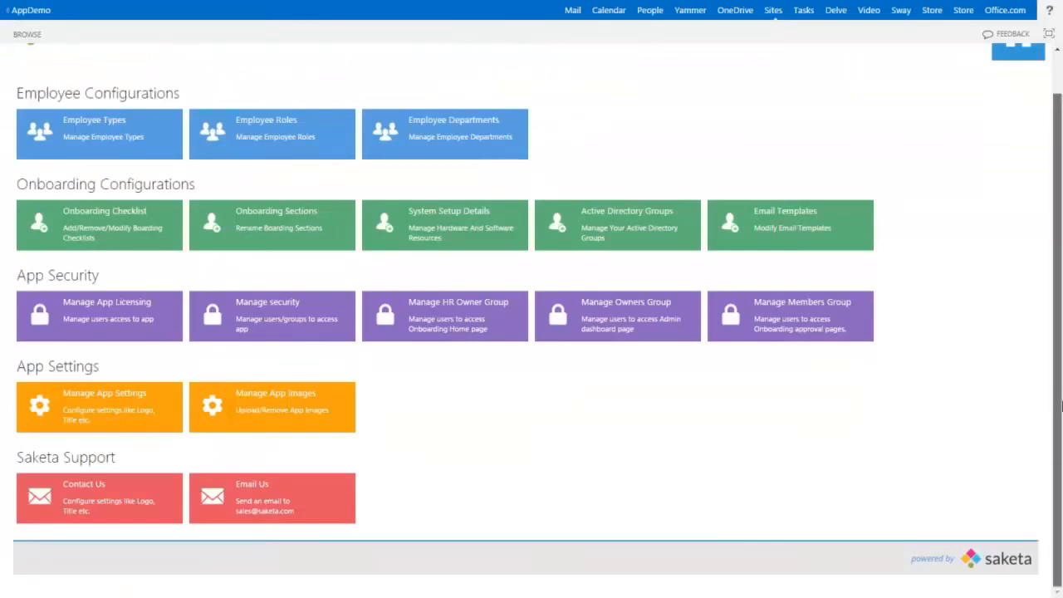
pyautogui.scroll(1, 1036, 306)
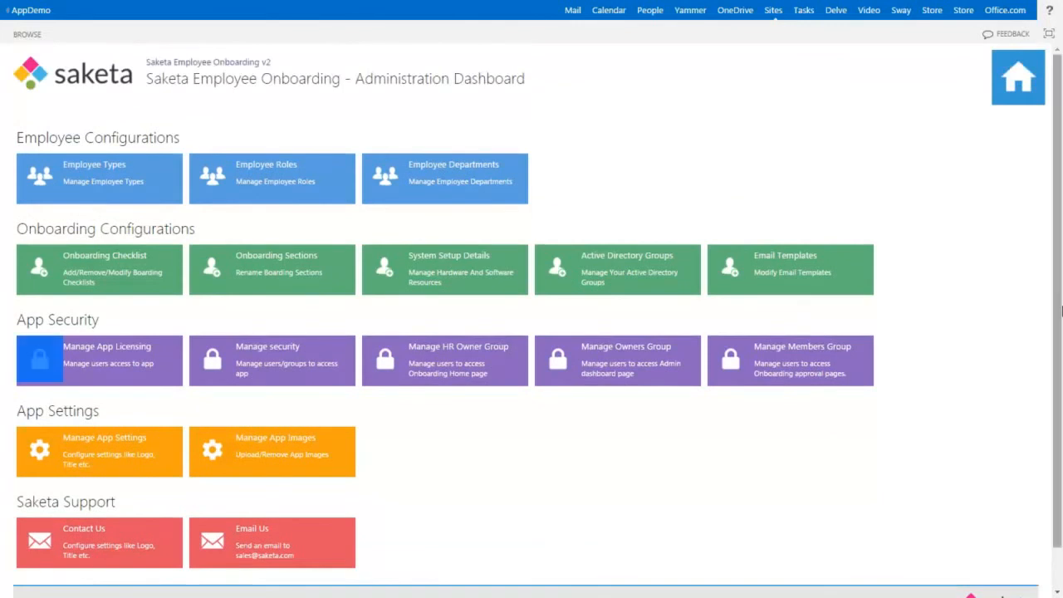
pyautogui.moveTo(1061, 310); pyautogui.dragTo(1061, 335)
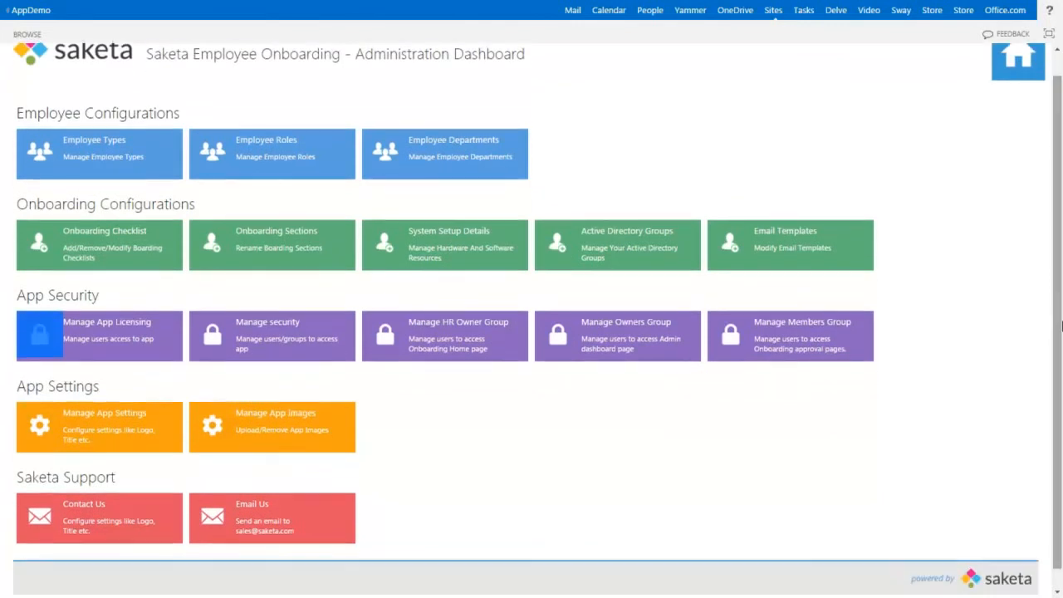